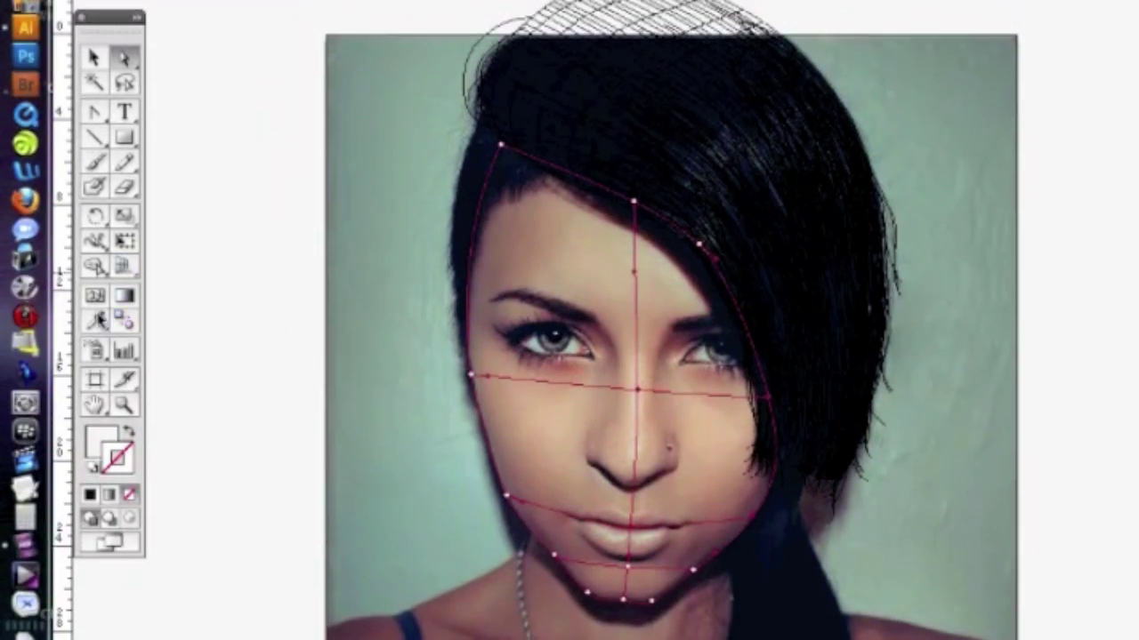
# Step: Add a horizontal mesh line at eye level and two vertical mesh lines down the bridge of the nose
pyautogui.click(95, 298)
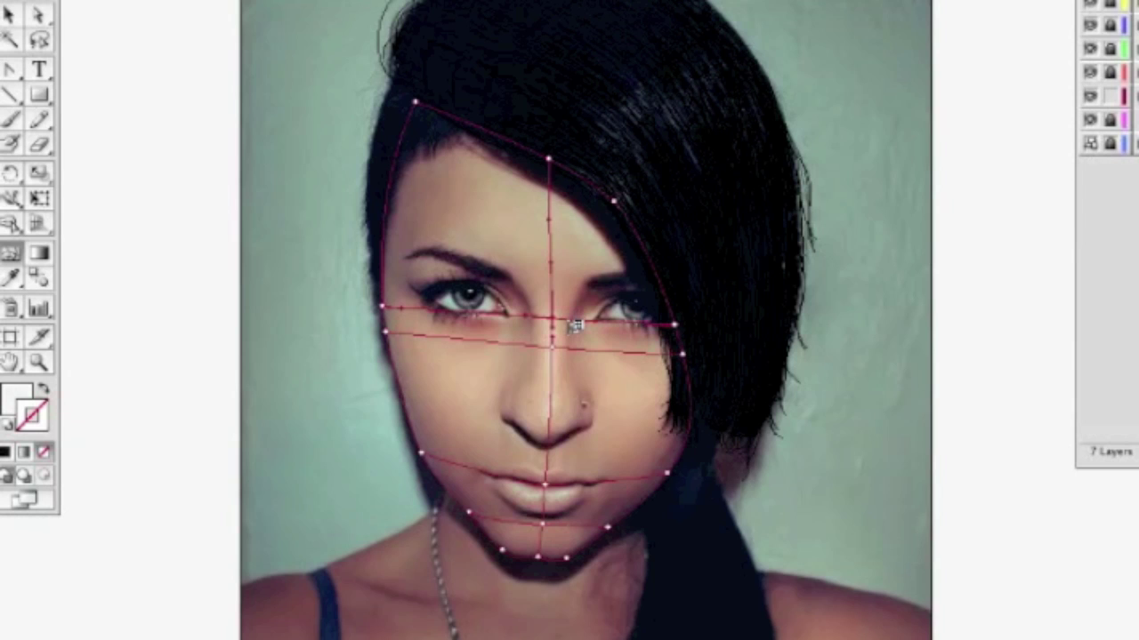
pyautogui.click(570, 320)
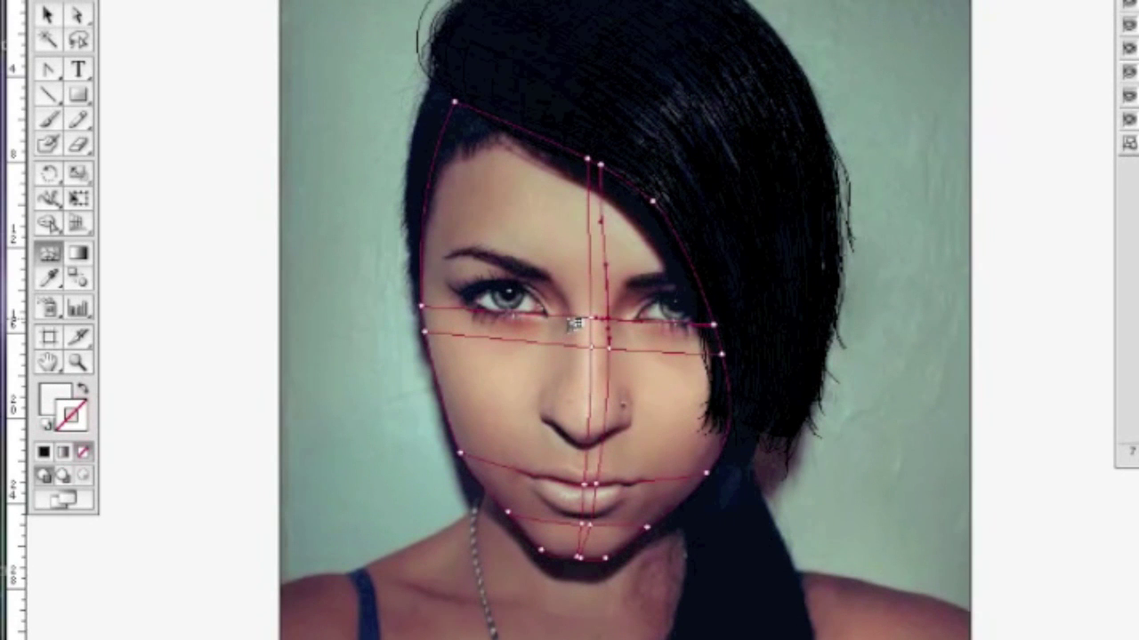
pyautogui.click(572, 322)
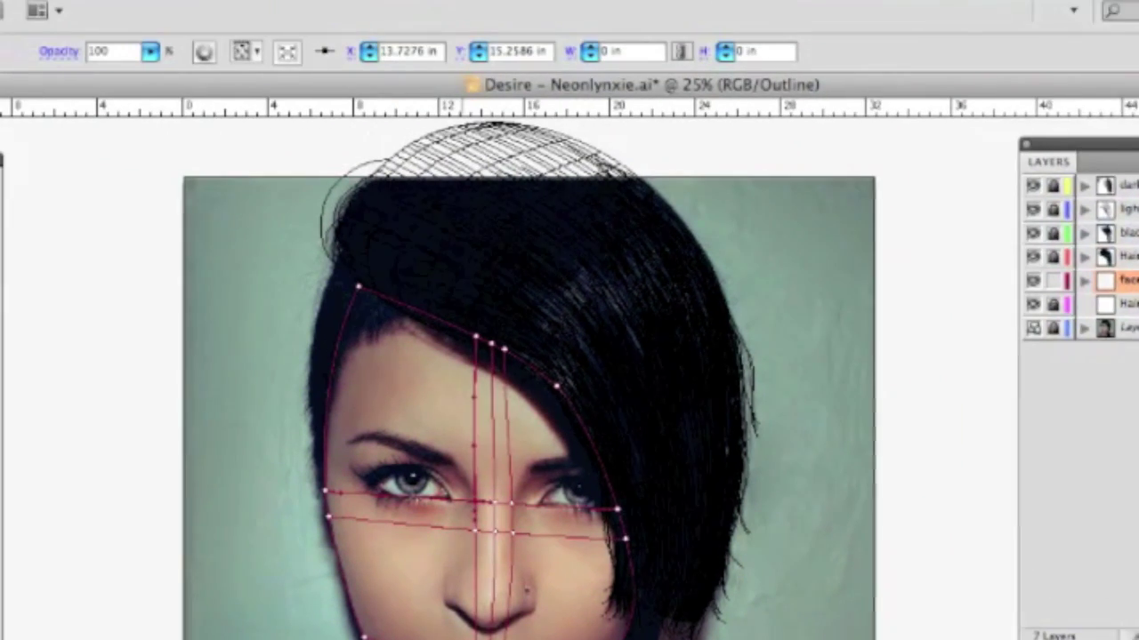
# Step: Check the face mesh in Preview mode and return to Outline mode
pyautogui.click(508, 1)
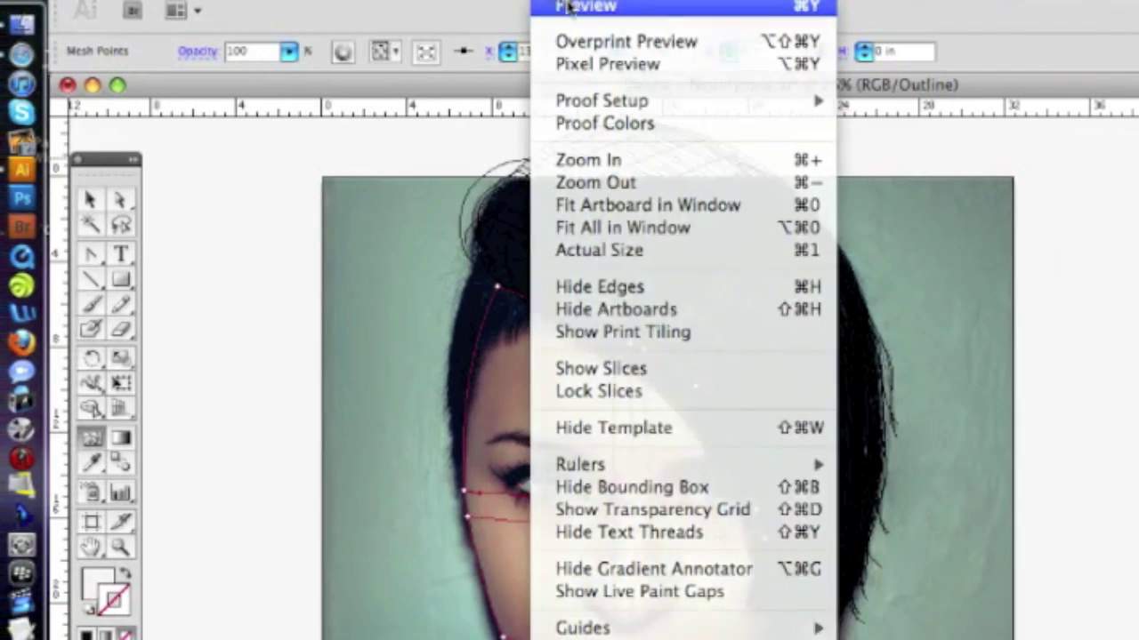
pyautogui.click(543, 5)
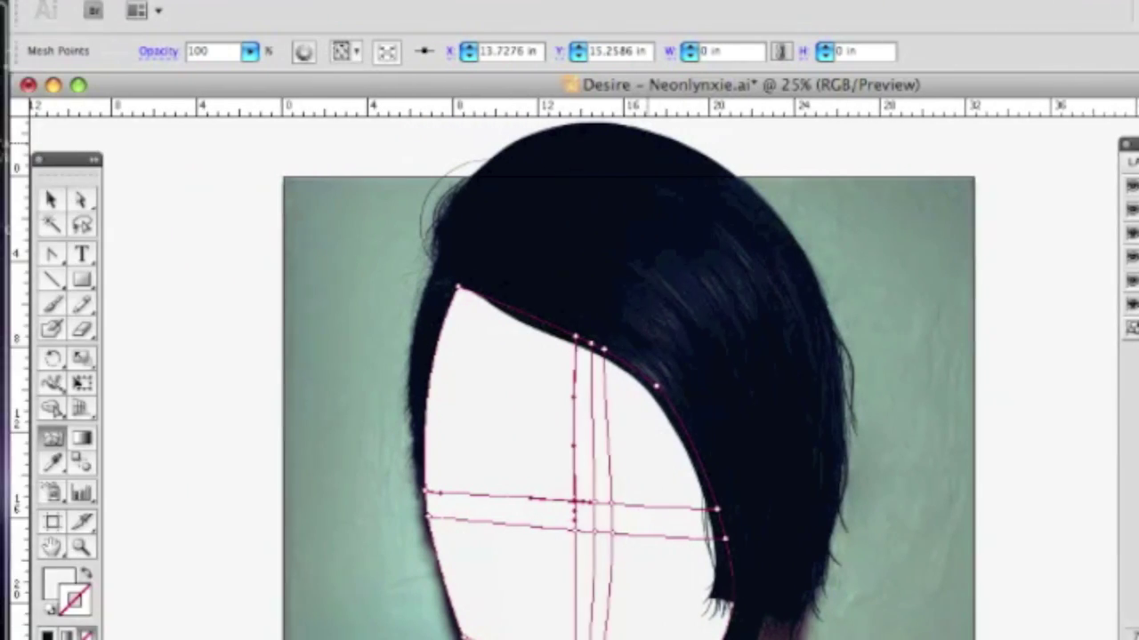
pyautogui.click(389, 1)
pyautogui.click(572, 7)
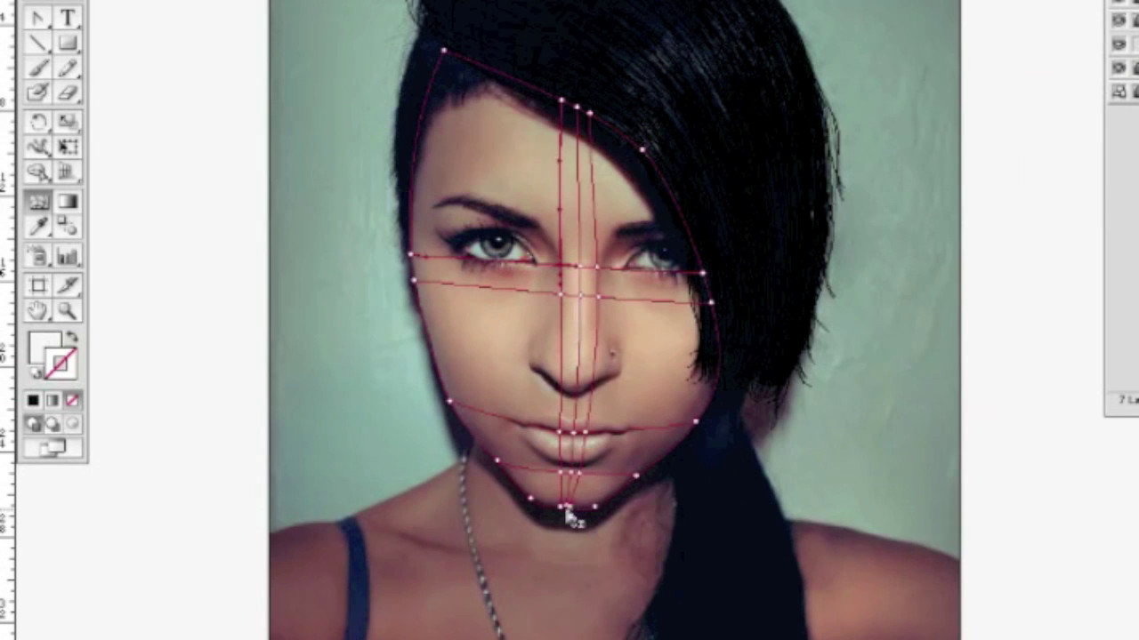
# Step: Space out the lower ends of the vertical mesh lines along the chin edge
pyautogui.press('super+plus')
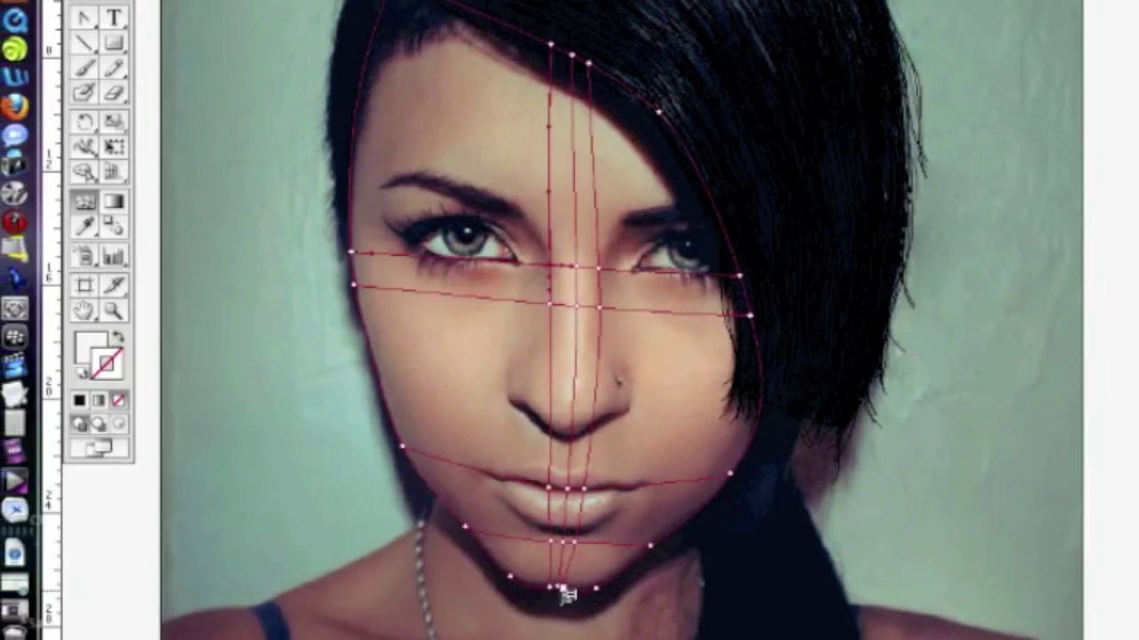
pyautogui.moveTo(563, 589); pyautogui.dragTo(560, 592)
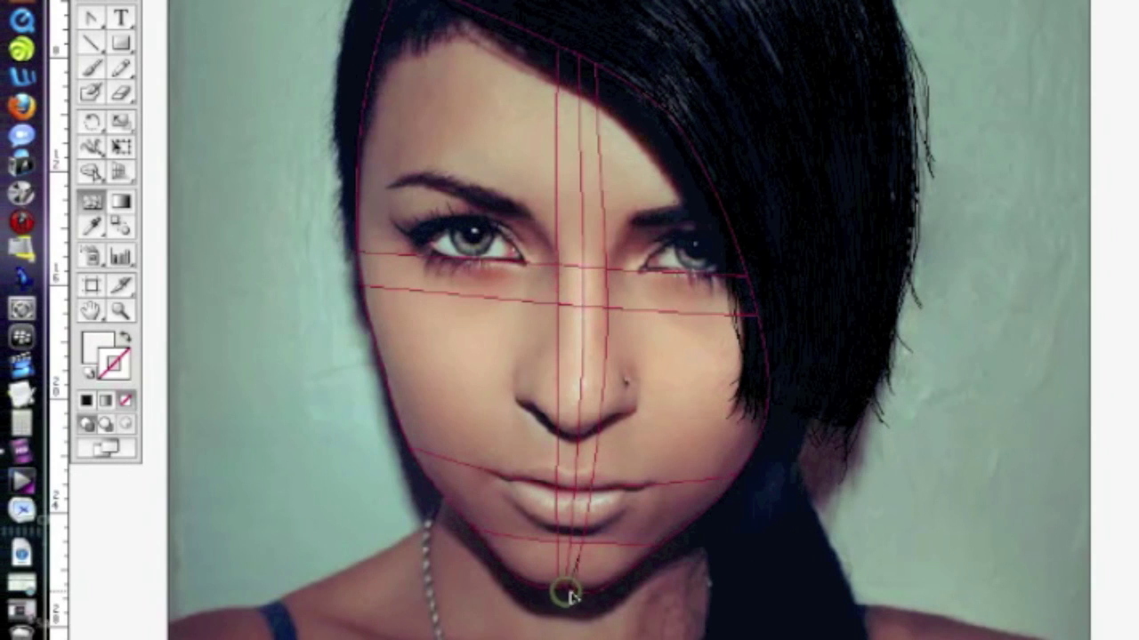
pyautogui.click(571, 587)
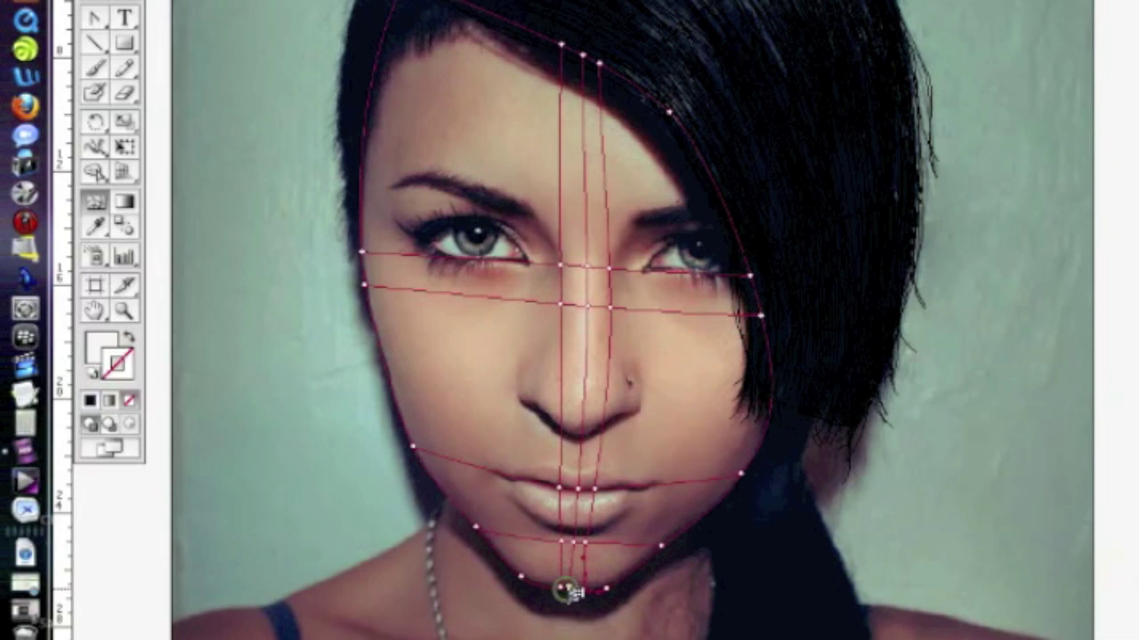
pyautogui.click(570, 590)
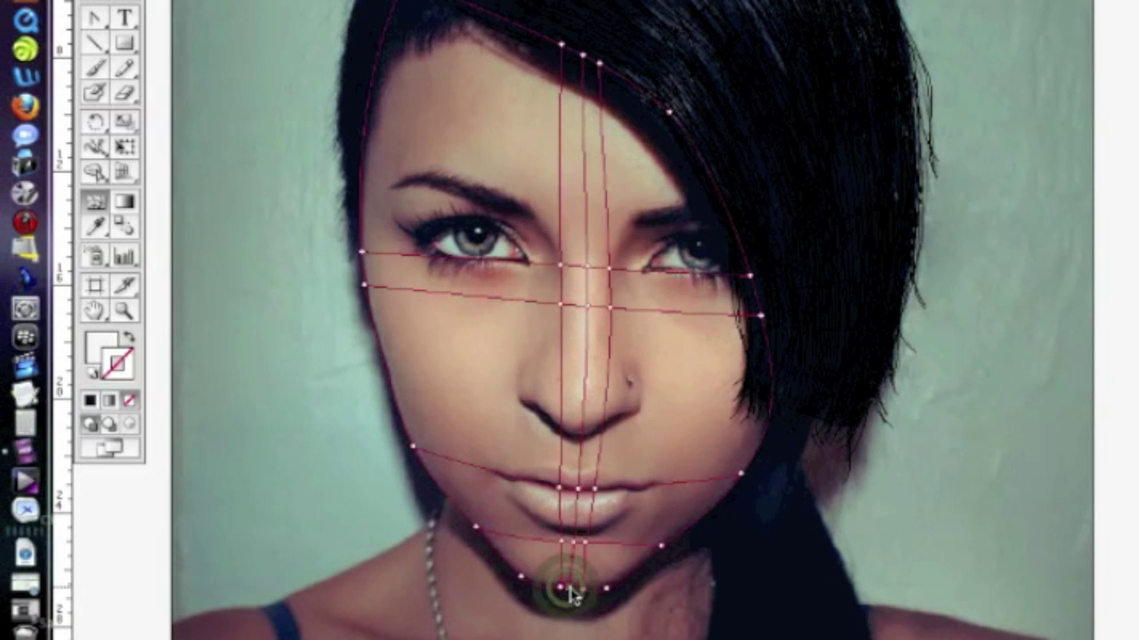
pyautogui.moveTo(570, 588); pyautogui.dragTo(569, 586)
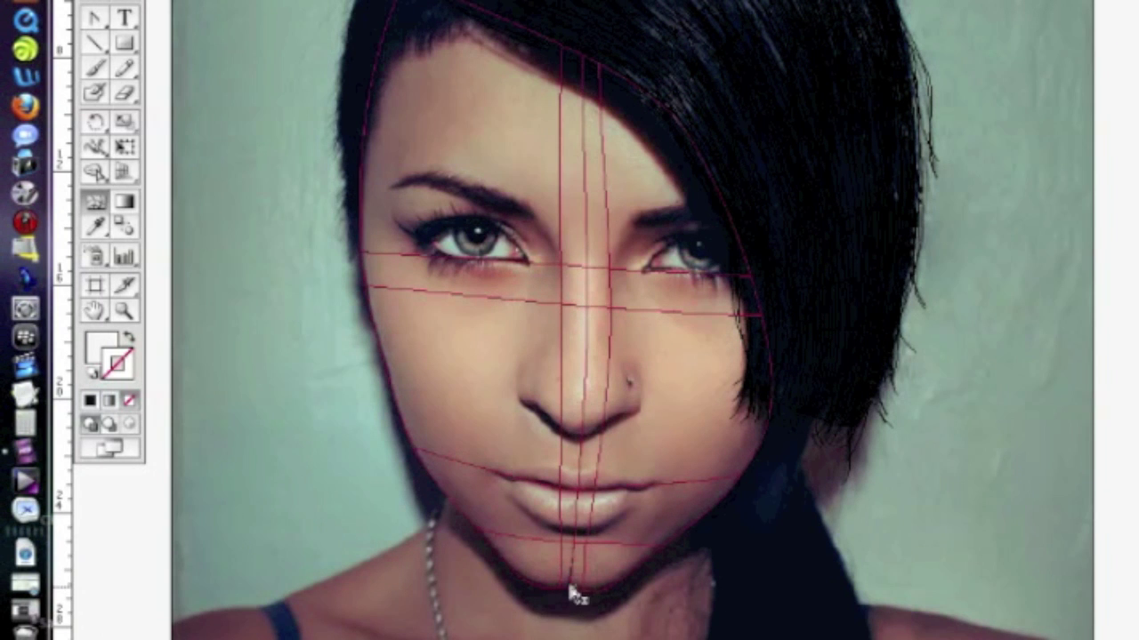
pyautogui.click(574, 594)
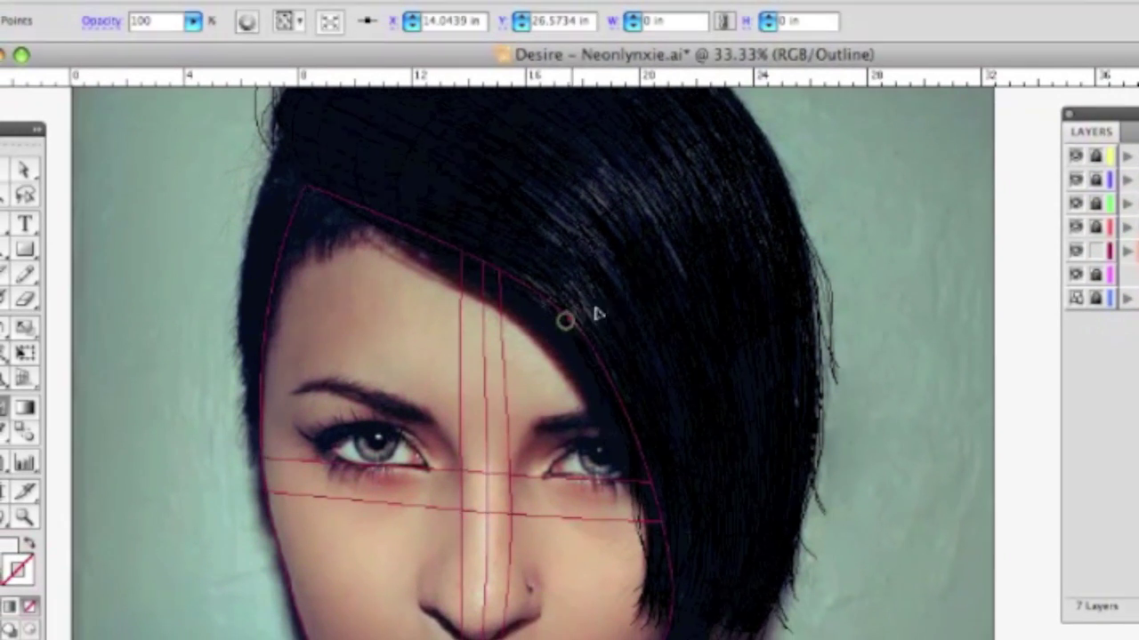
# Step: Try pulling the face outline's mesh point near the fringe outward into the hair
pyautogui.moveTo(595, 310); pyautogui.dragTo(662, 290)
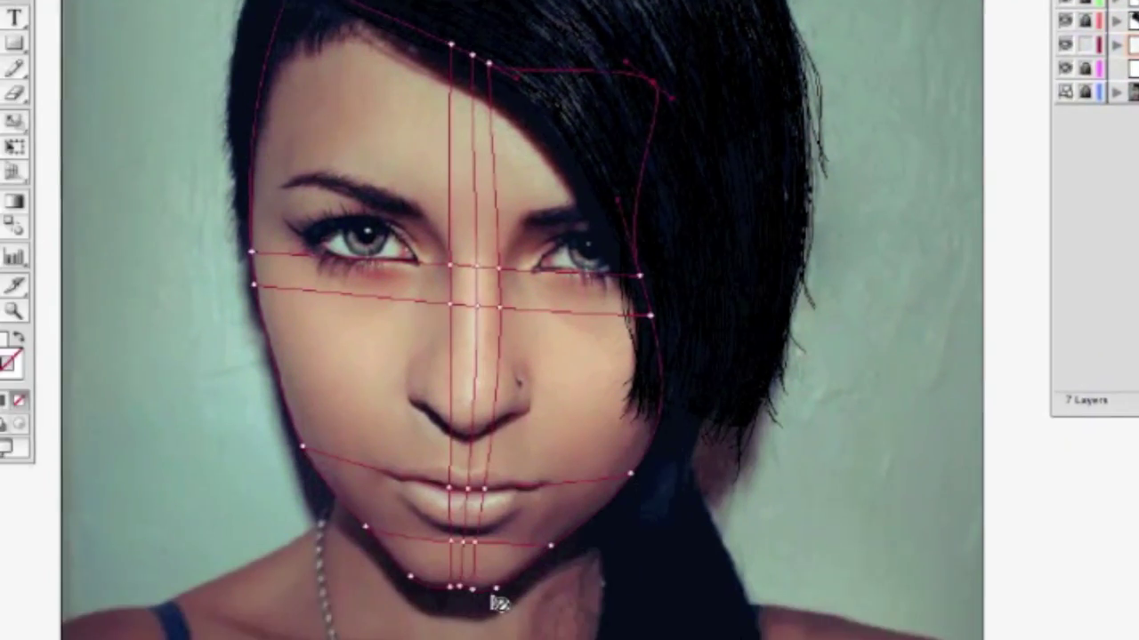
pyautogui.click(494, 589)
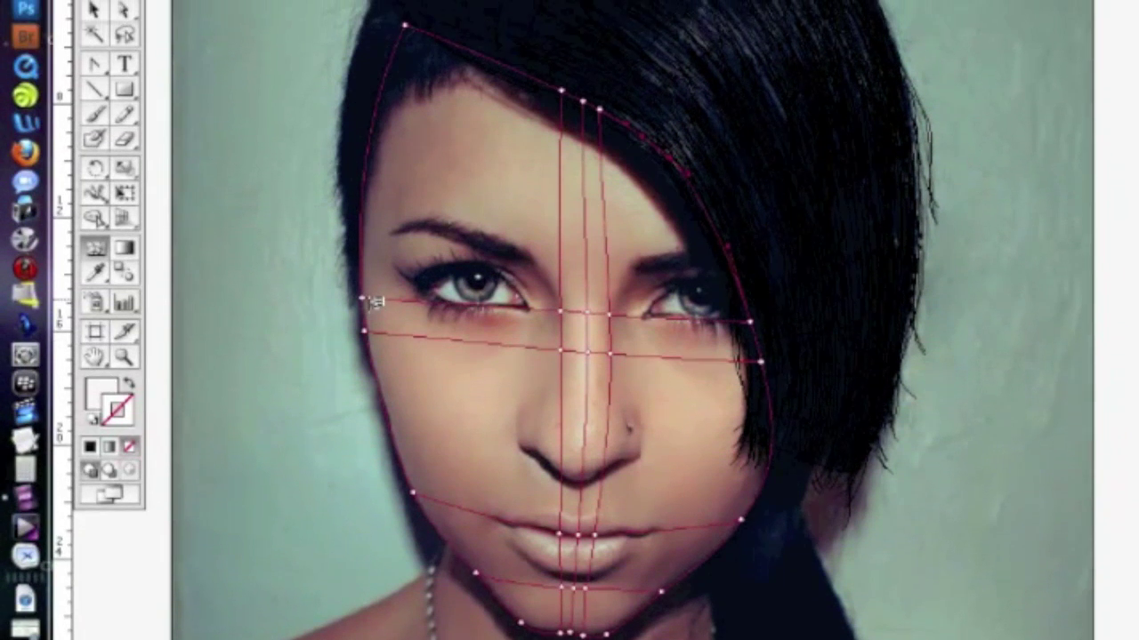
# Step: Lower the end of the under-eye mesh line slightly along the uncovered cheek edge and adjust its handle
pyautogui.click(365, 338)
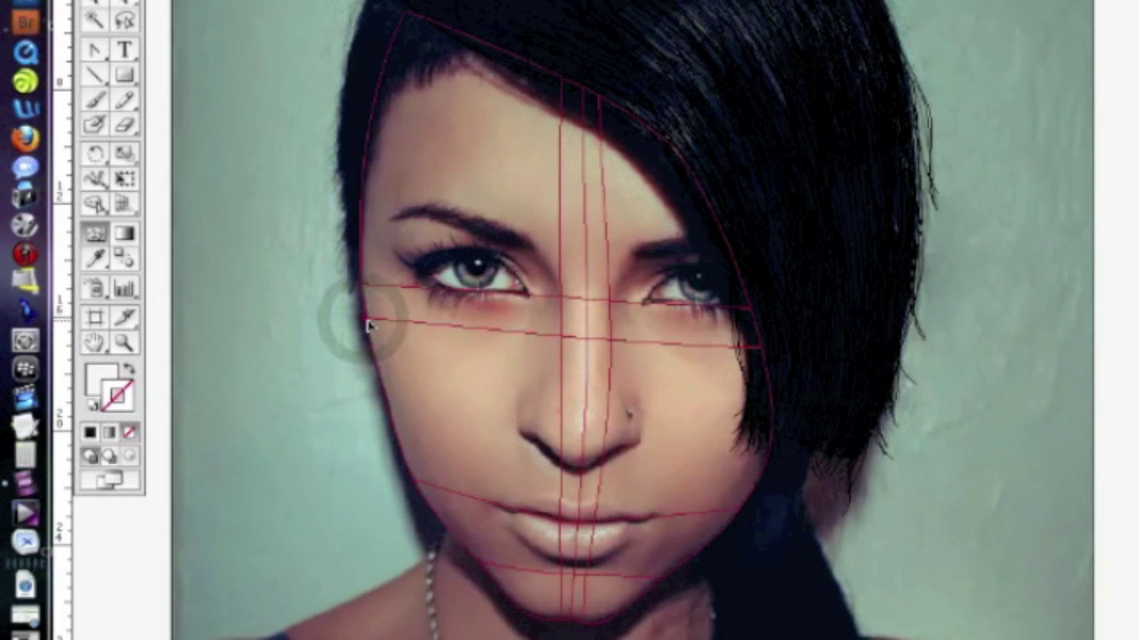
pyautogui.moveTo(367, 321); pyautogui.dragTo(367, 323)
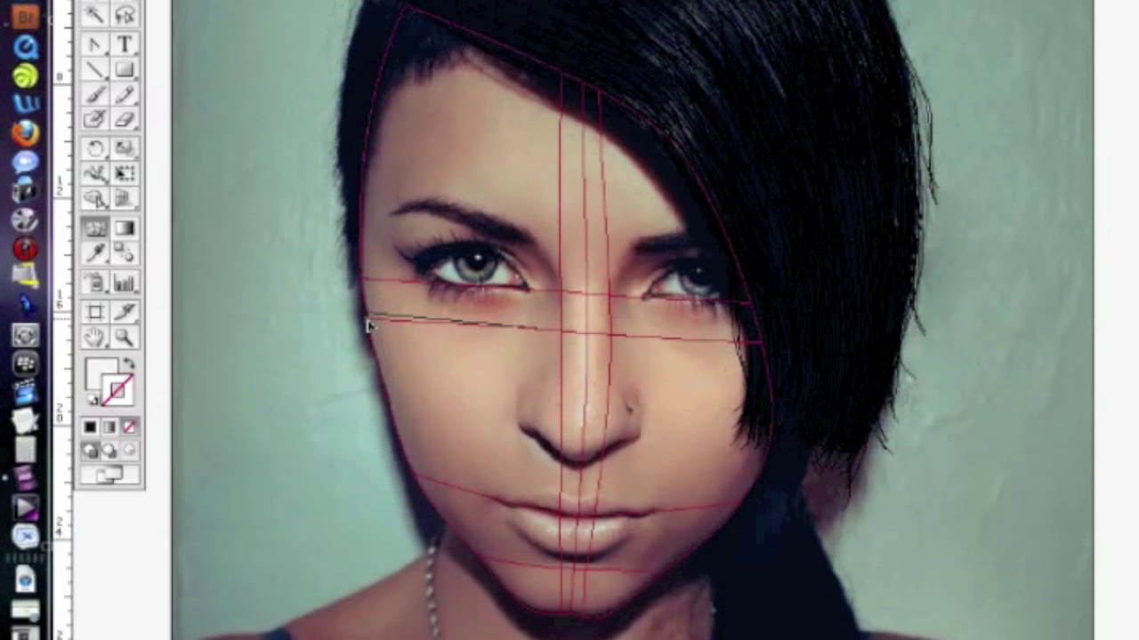
pyautogui.click(368, 326)
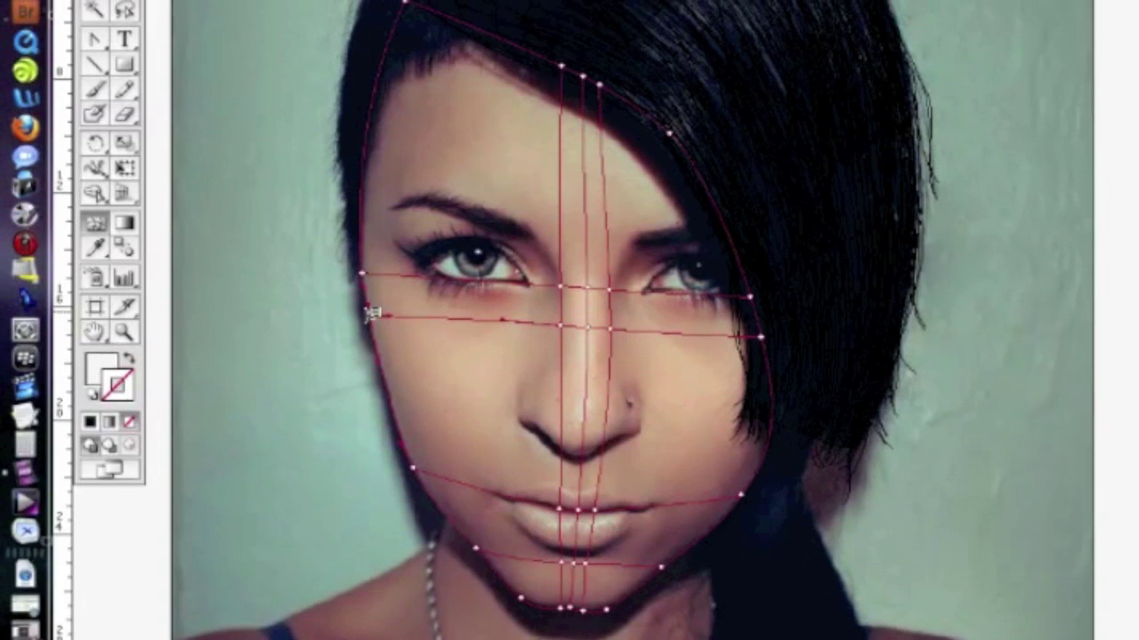
pyautogui.click(363, 310)
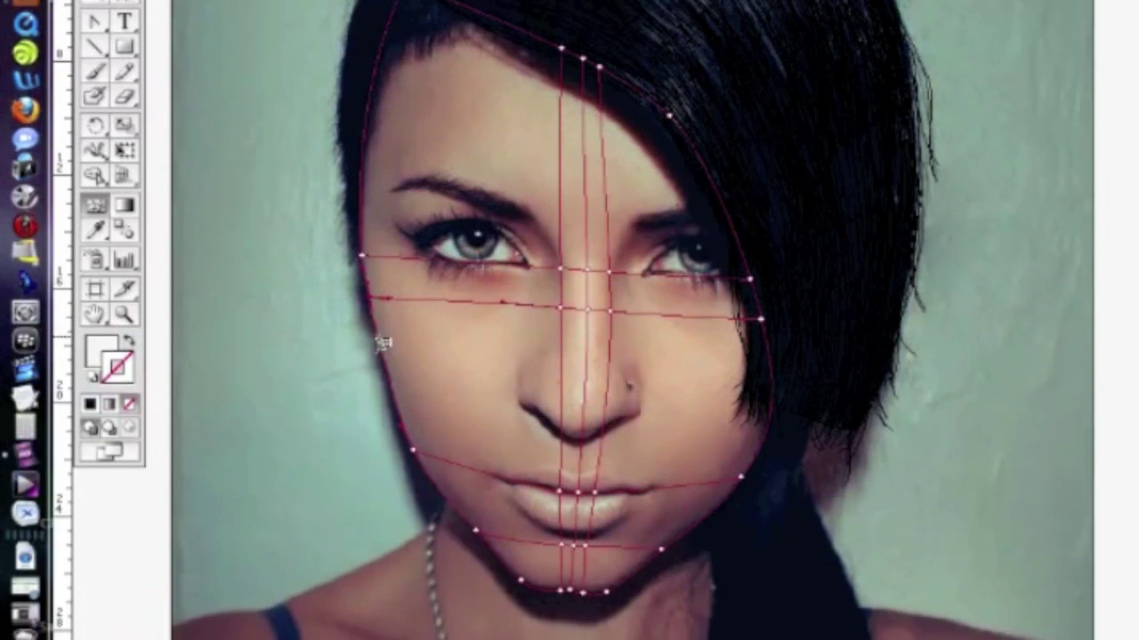
# Step: Try adding a horizontal mesh line across the cheeks below the under-eye line, and delete it again
pyautogui.click(379, 338)
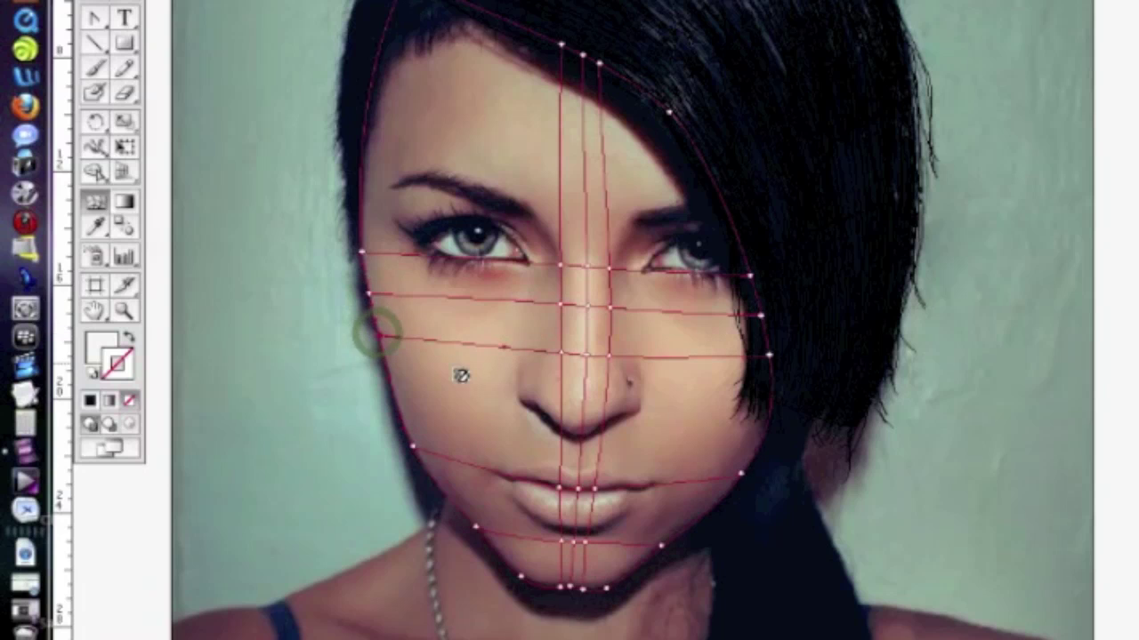
pyautogui.keyDown('alt'); pyautogui.click(382, 340); pyautogui.keyUp('alt')
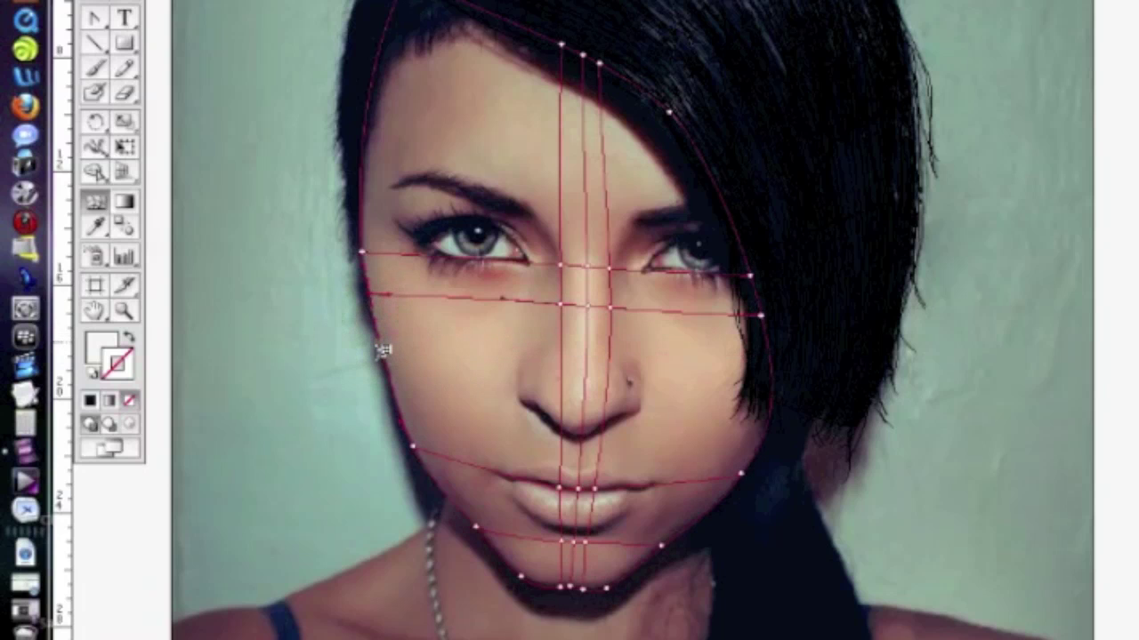
pyautogui.click(382, 352)
pyautogui.keyDown('alt'); pyautogui.click(394, 363); pyautogui.keyUp('alt')
pyautogui.click(375, 343)
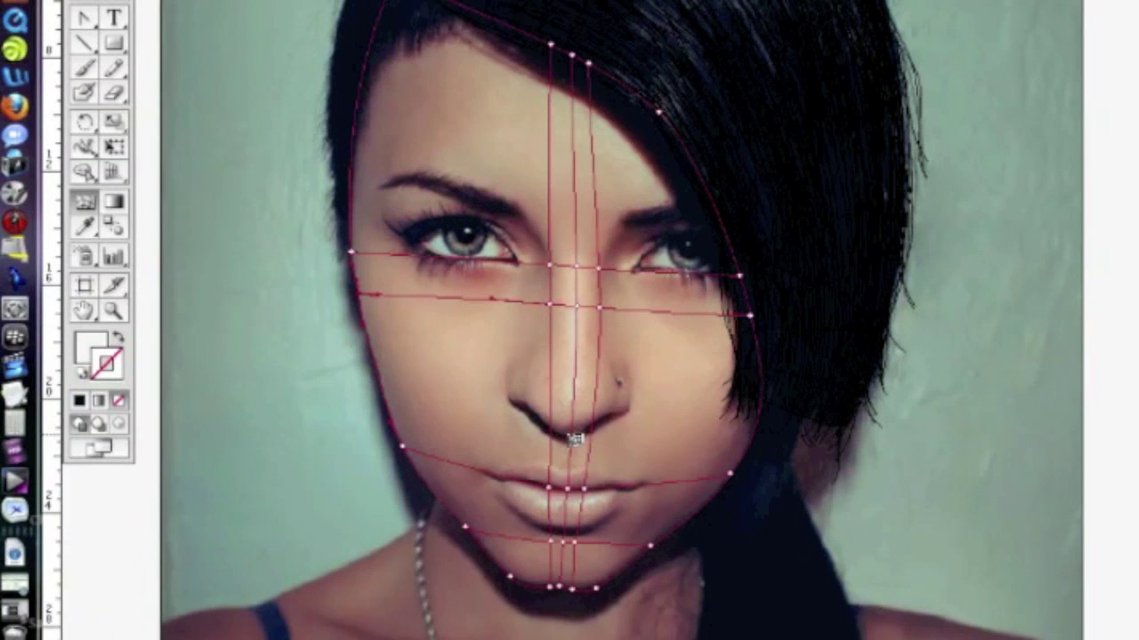
# Step: Add a horizontal mesh line at the base of the nose and bend its handle around the pierced nostril
pyautogui.click(574, 439)
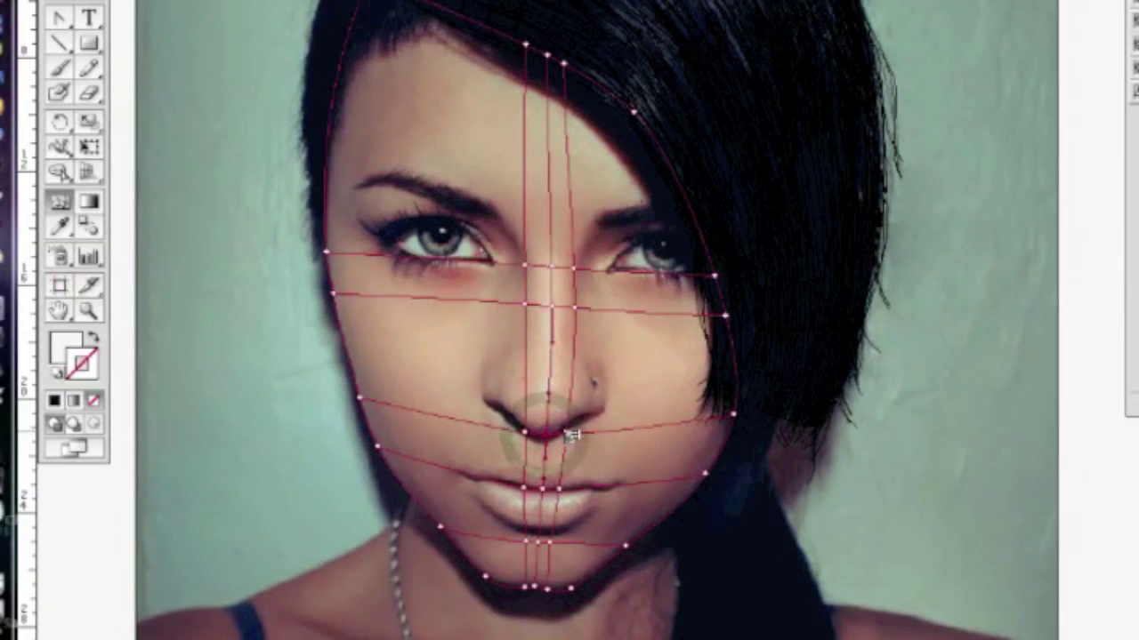
pyautogui.click(568, 433)
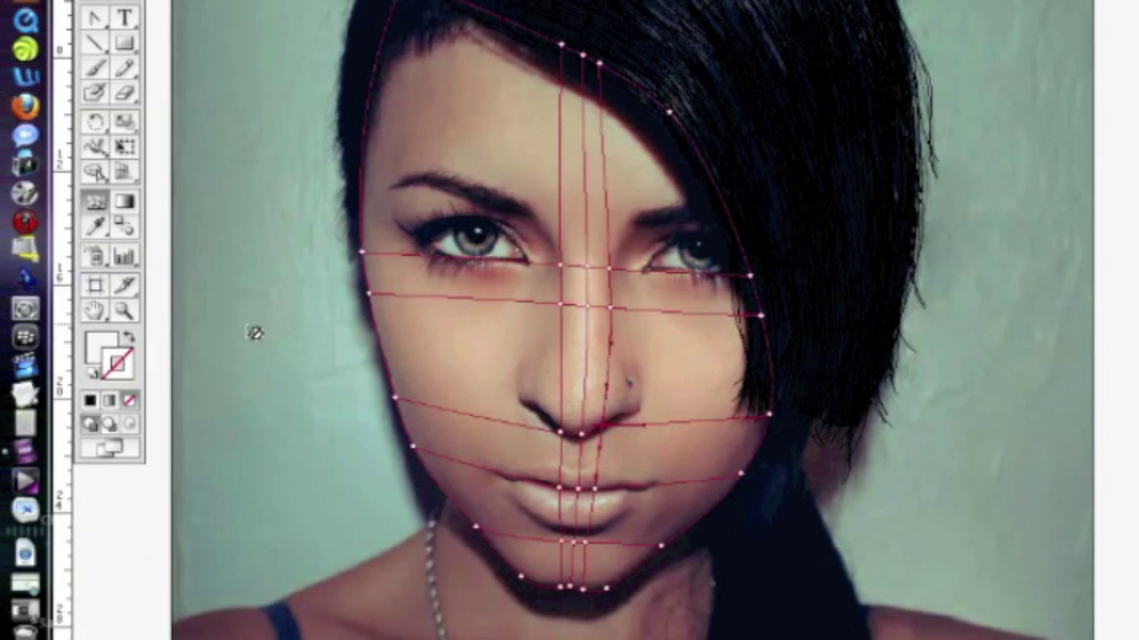
pyautogui.click(96, 17)
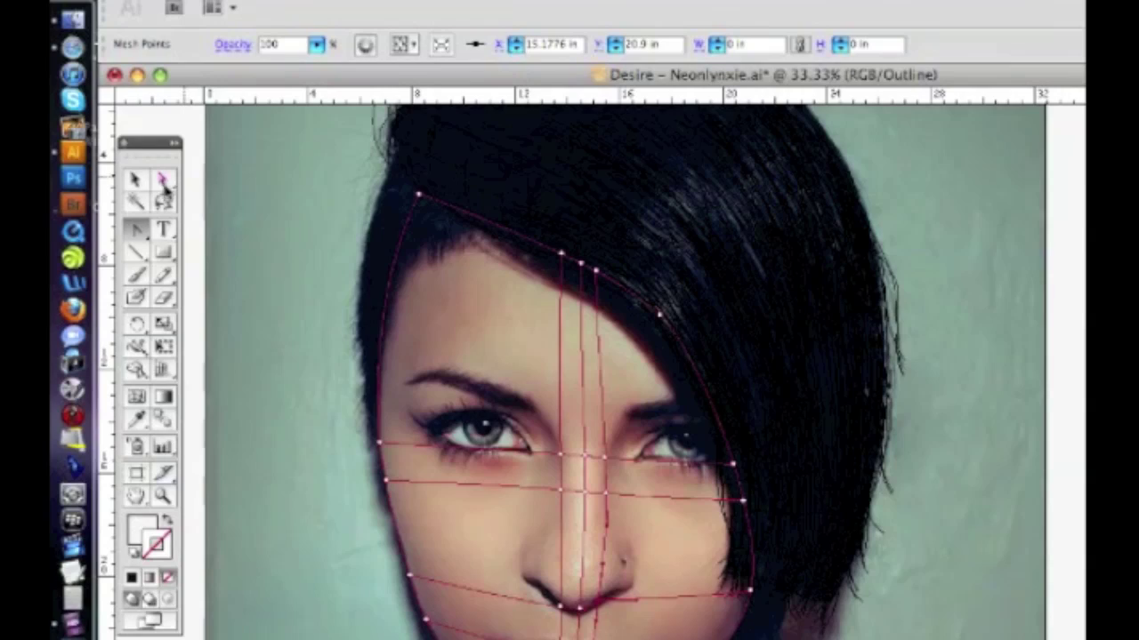
pyautogui.click(163, 181)
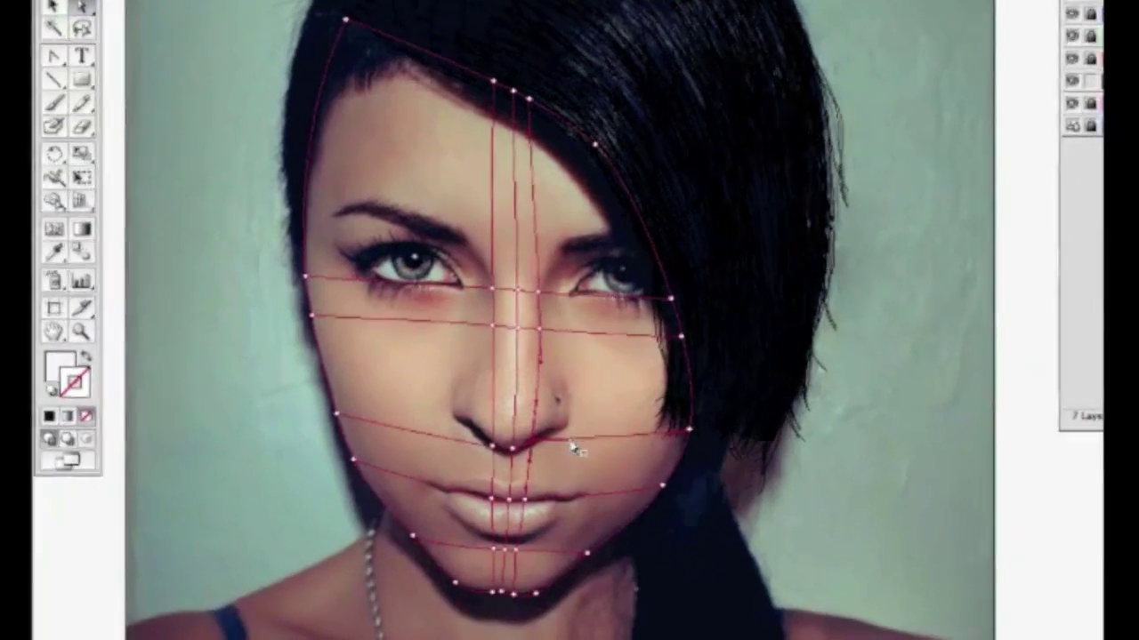
pyautogui.moveTo(576, 448); pyautogui.dragTo(563, 429)
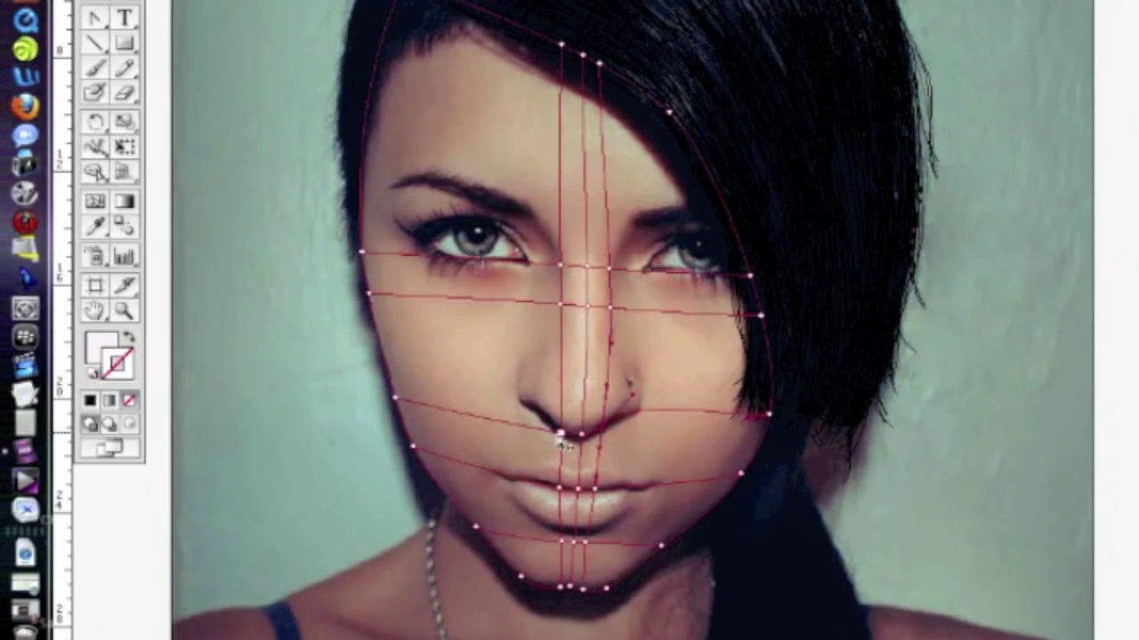
# Step: Adjust the nose-base mesh point beside the unpierced nostril and bend its handle up around that nostril
pyautogui.moveTo(559, 435); pyautogui.dragTo(579, 434)
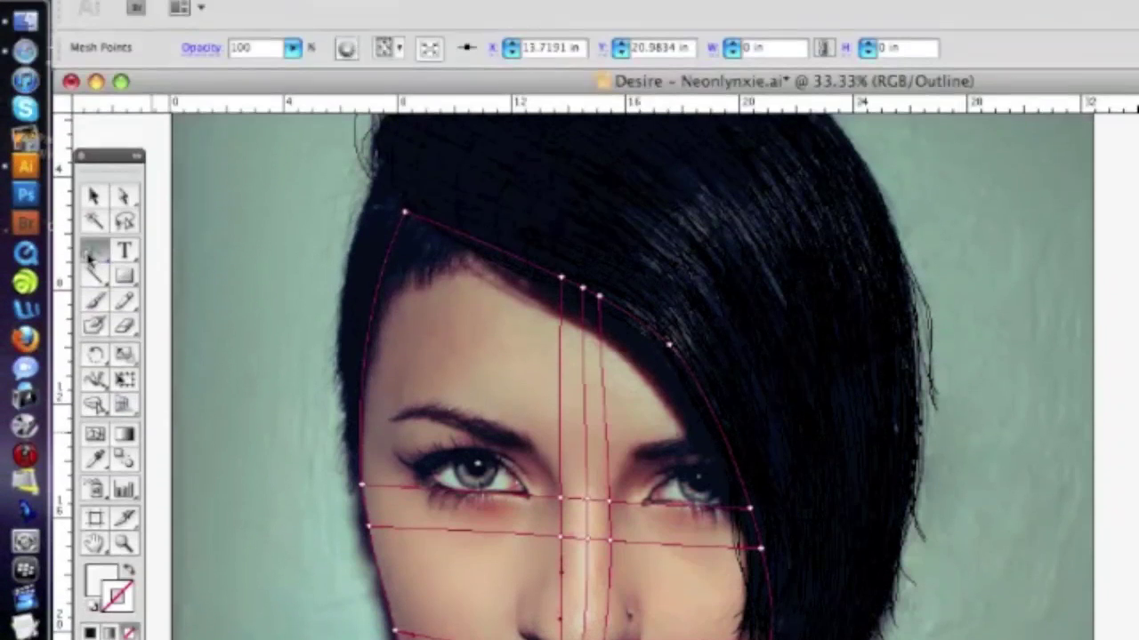
pyautogui.click(88, 19)
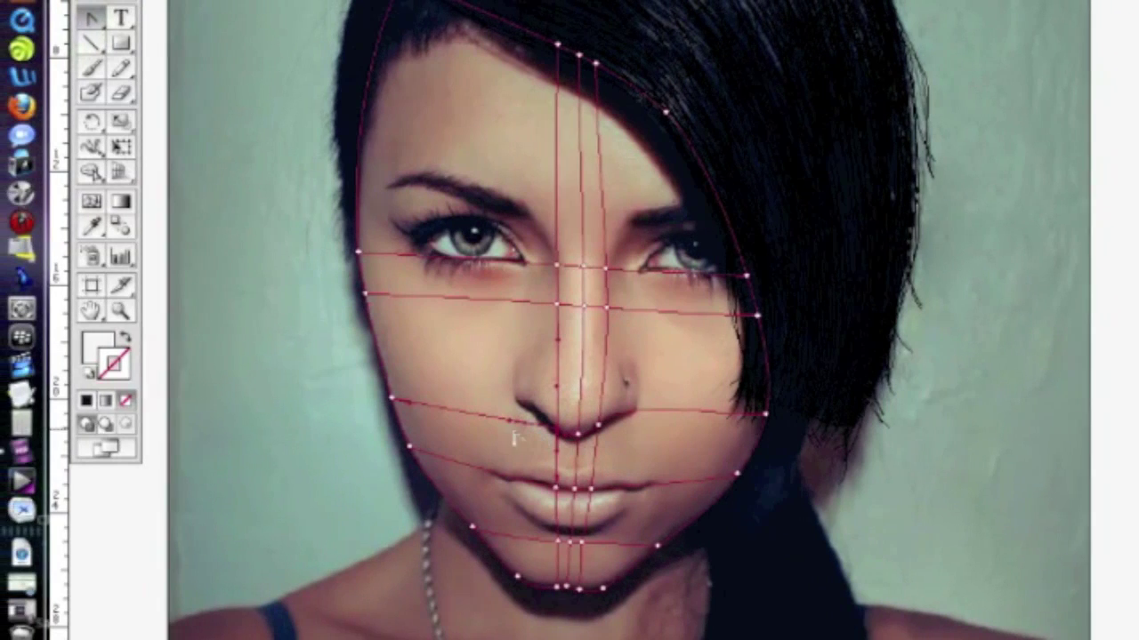
pyautogui.click(511, 420)
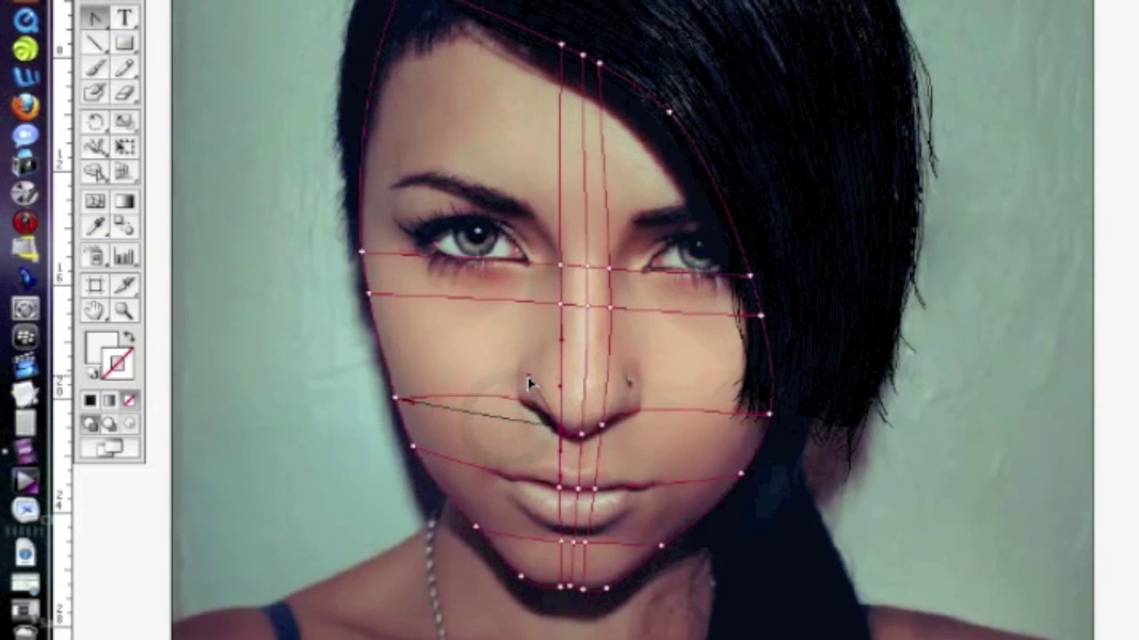
pyautogui.moveTo(521, 383); pyautogui.dragTo(521, 385)
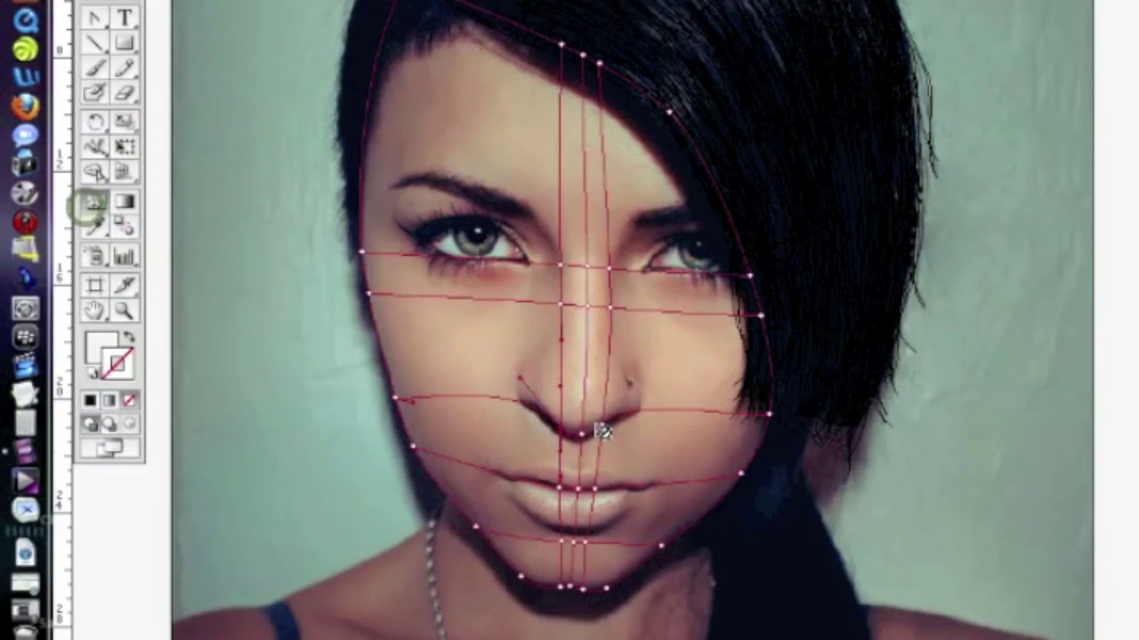
# Step: Add a vertical mesh line at the outer edge of the unpierced nostril and smooth the handles of its nose-base point
pyautogui.click(519, 402)
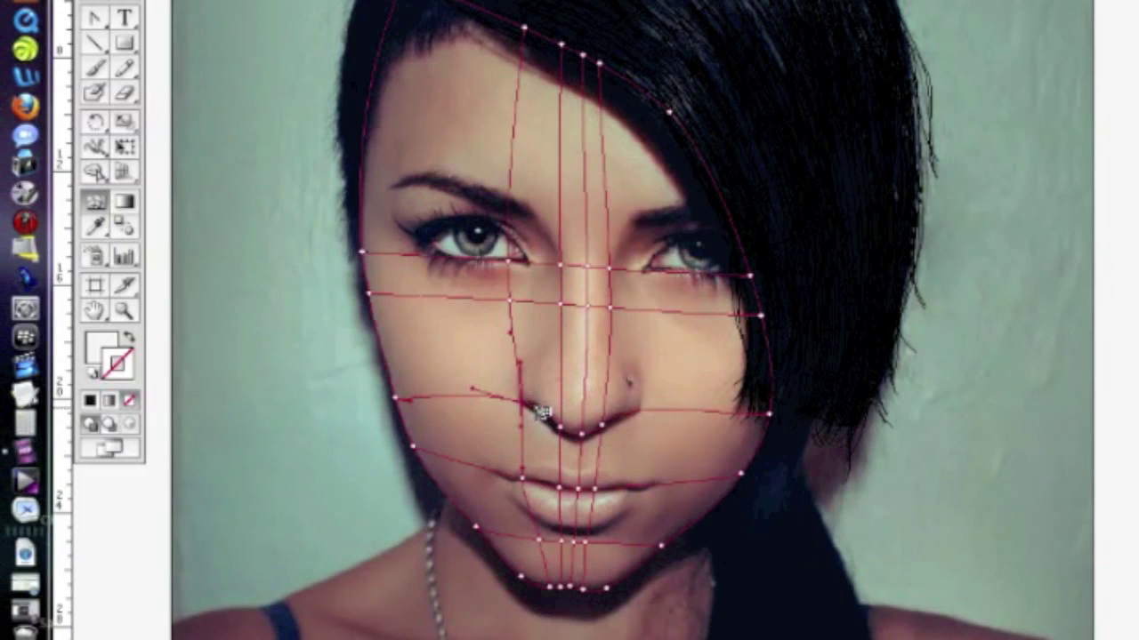
pyautogui.moveTo(534, 407); pyautogui.dragTo(537, 409)
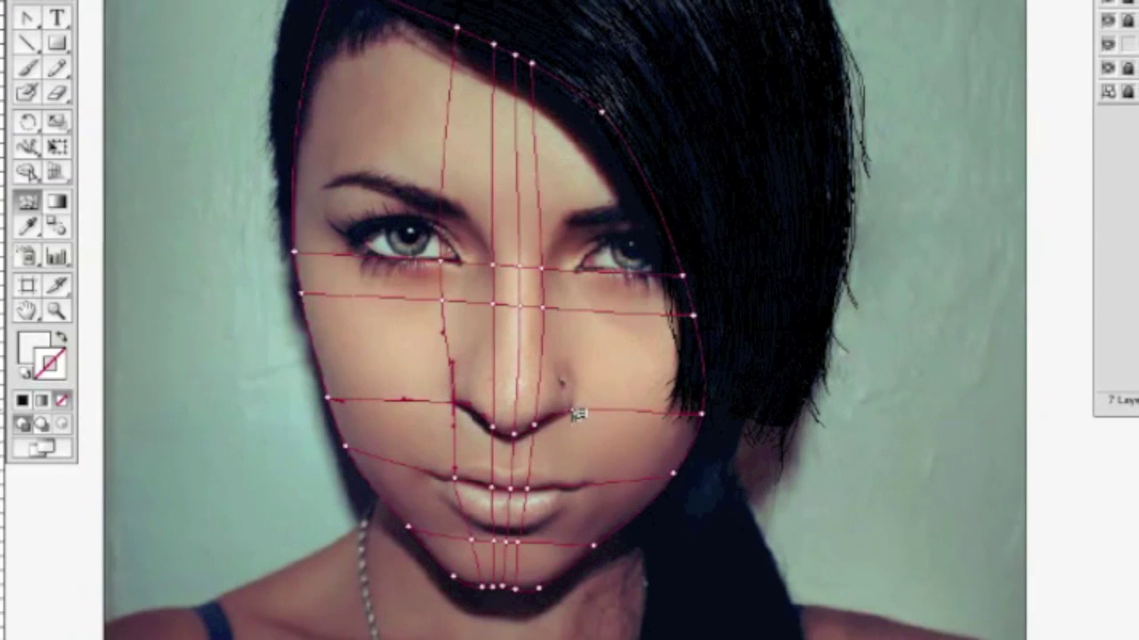
# Step: Add a vertical mesh line at the outer edge of the pierced nostril and shift its under-eye point toward the nose
pyautogui.click(574, 410)
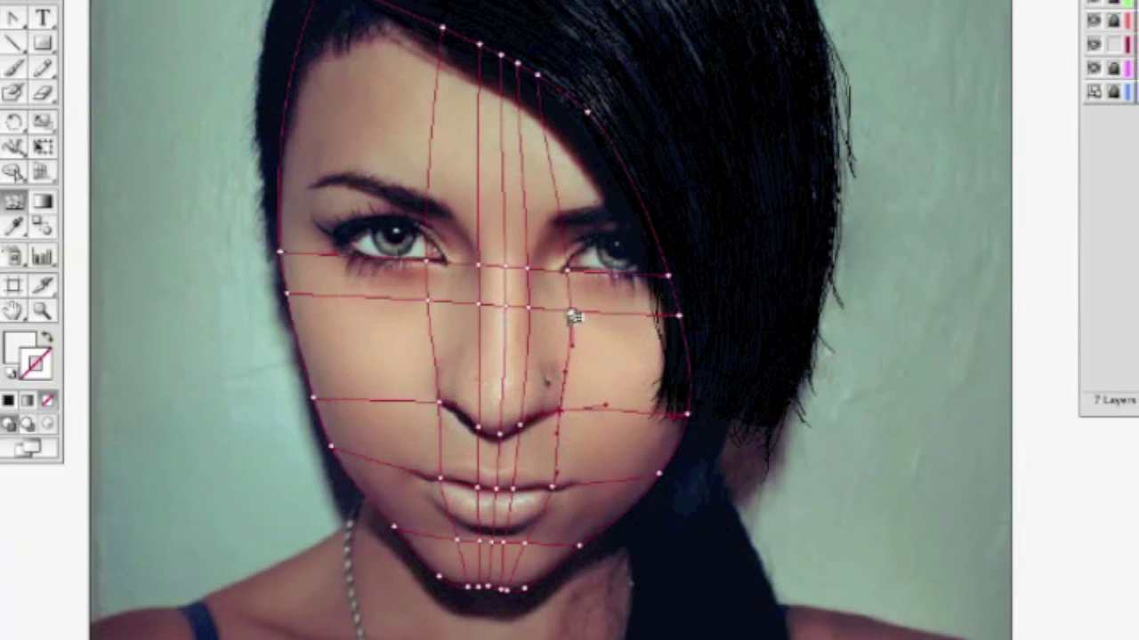
pyautogui.click(574, 318)
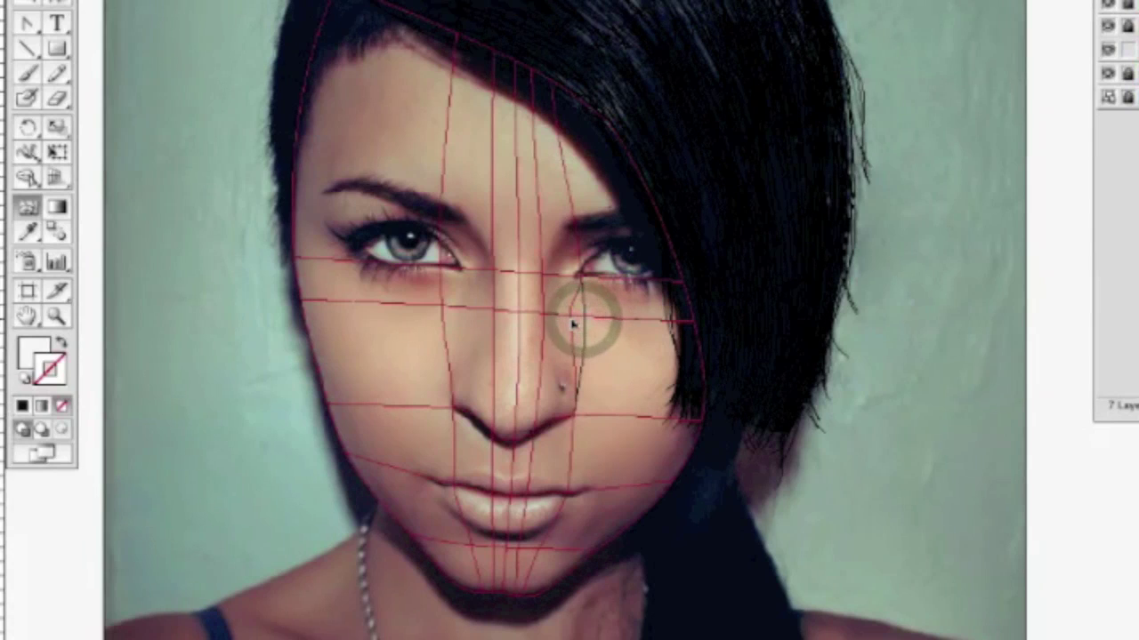
pyautogui.click(571, 320)
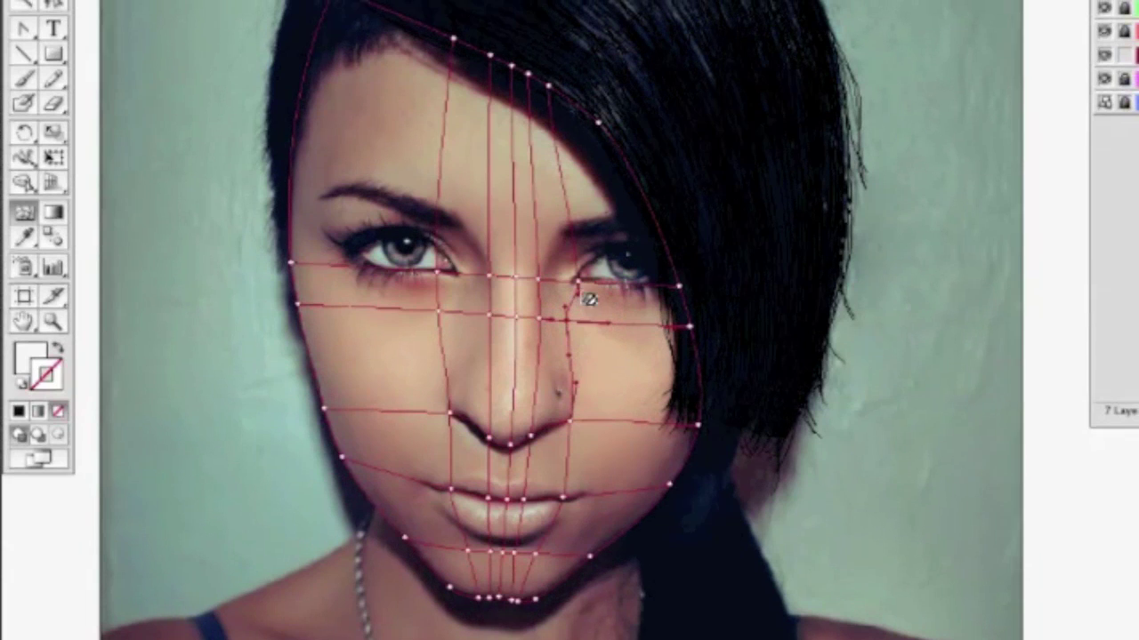
# Step: Move the eye-level mesh point on the pierced side toward the nose and nudge the unpierced nostril's nose-base point outward
pyautogui.click(575, 323)
pyautogui.moveTo(569, 326); pyautogui.dragTo(571, 318)
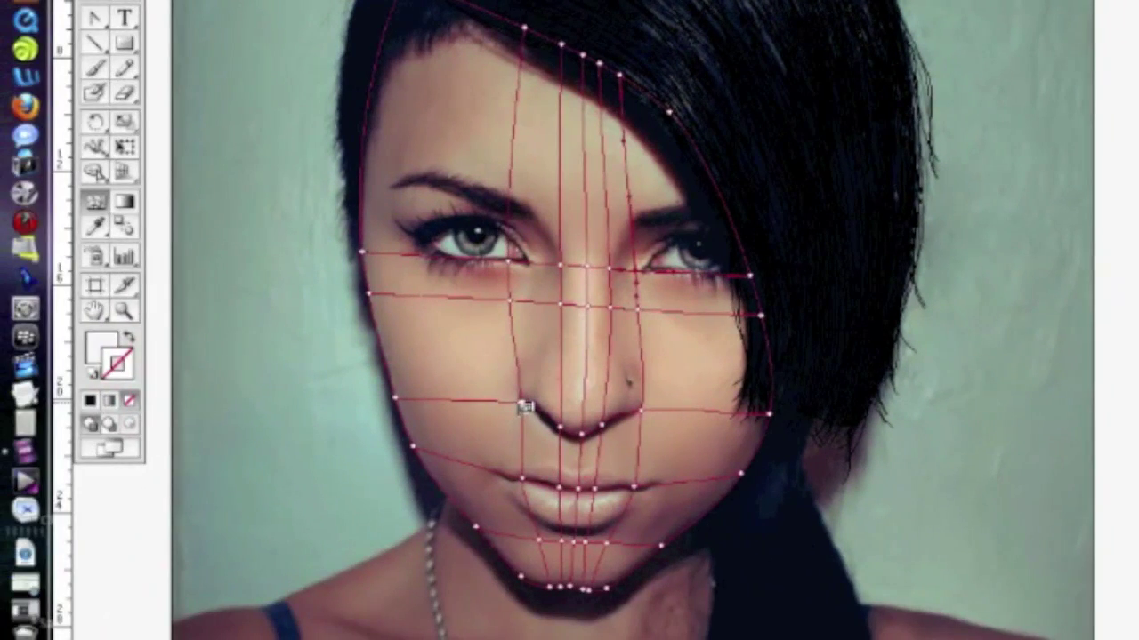
pyautogui.click(521, 407)
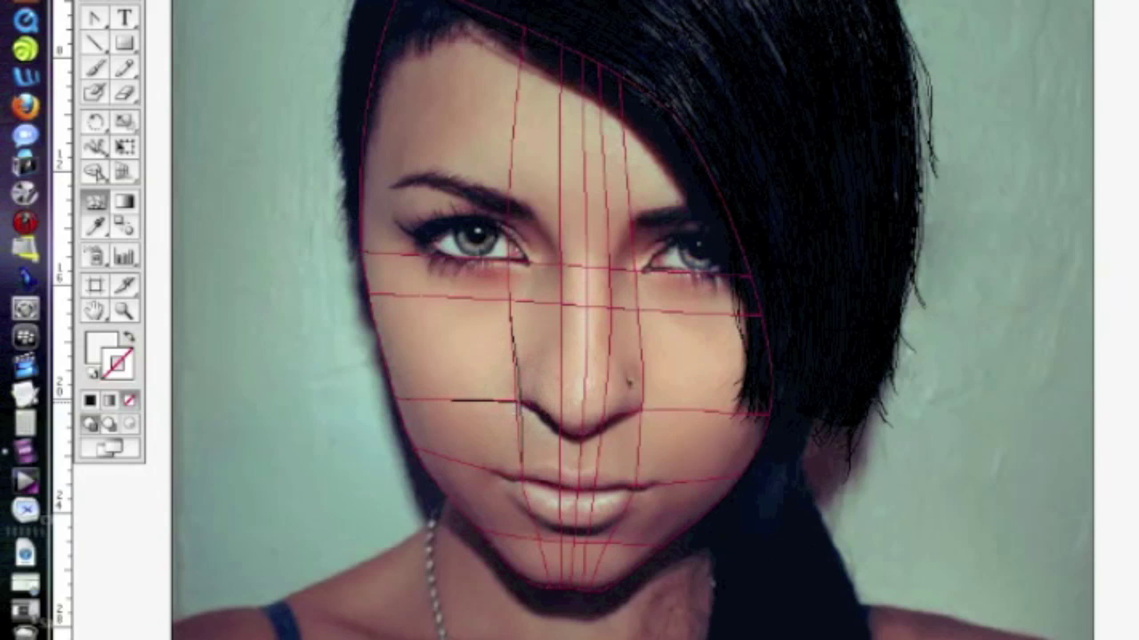
pyautogui.moveTo(516, 408); pyautogui.dragTo(534, 405)
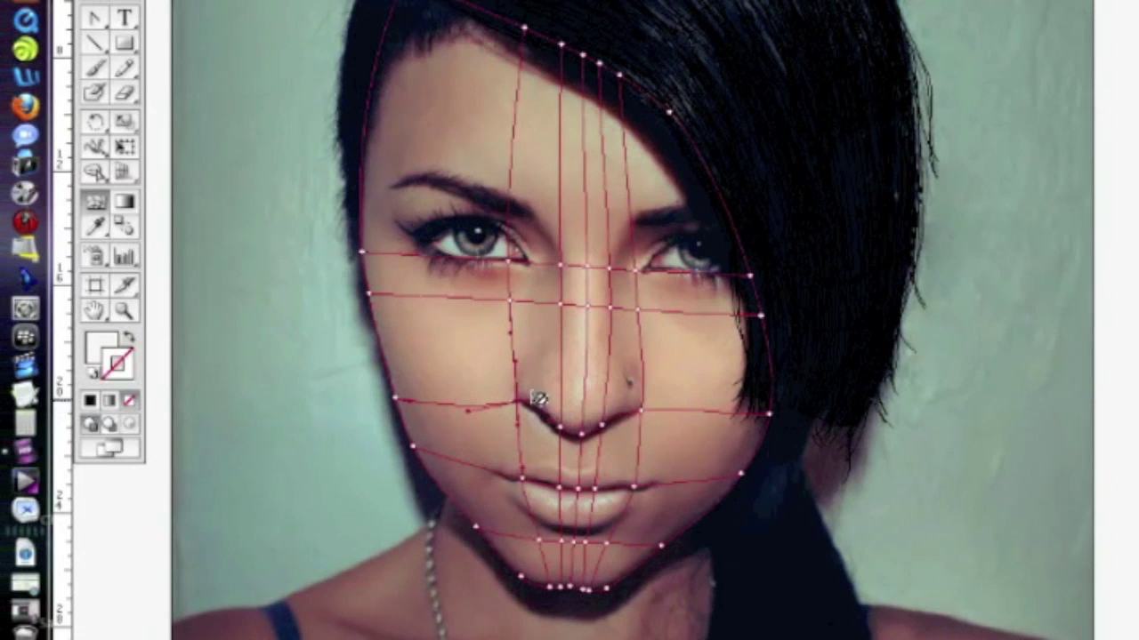
# Step: Shift the under-eye and eye-level mesh points of the unpierced nostril's vertical line inward along the side of the nose
pyautogui.moveTo(510, 302); pyautogui.dragTo(540, 324)
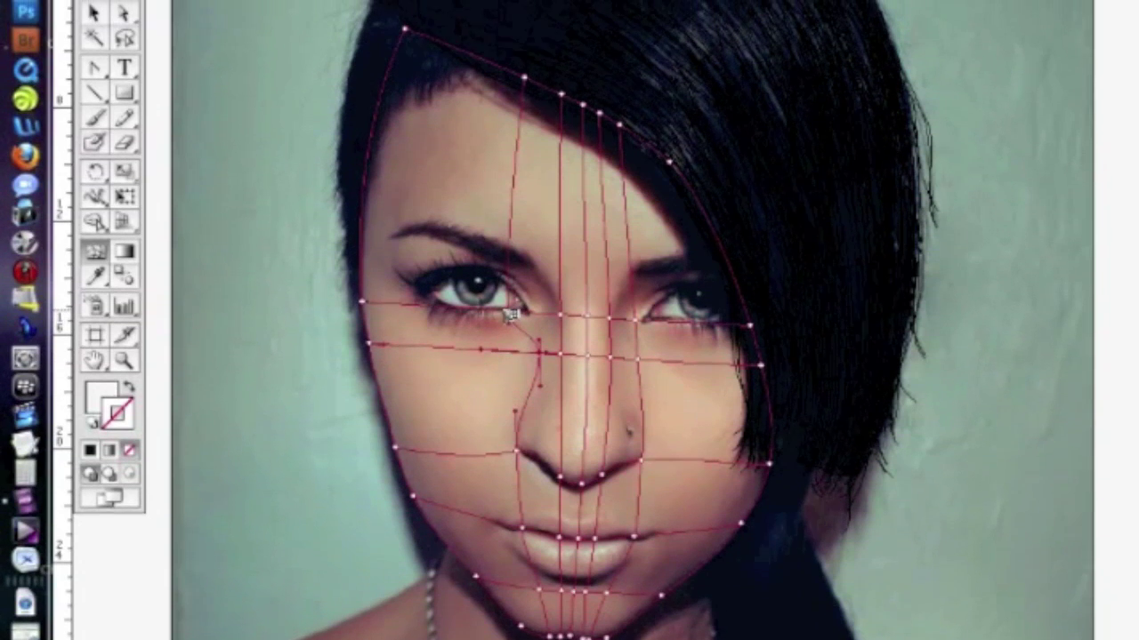
pyautogui.click(538, 304)
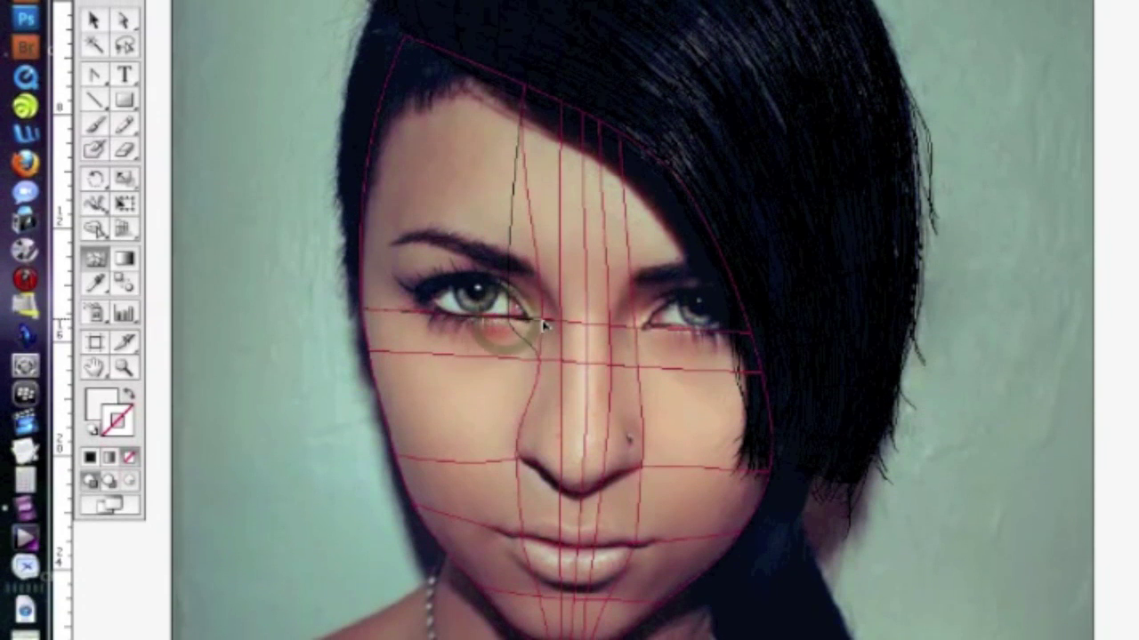
pyautogui.click(544, 327)
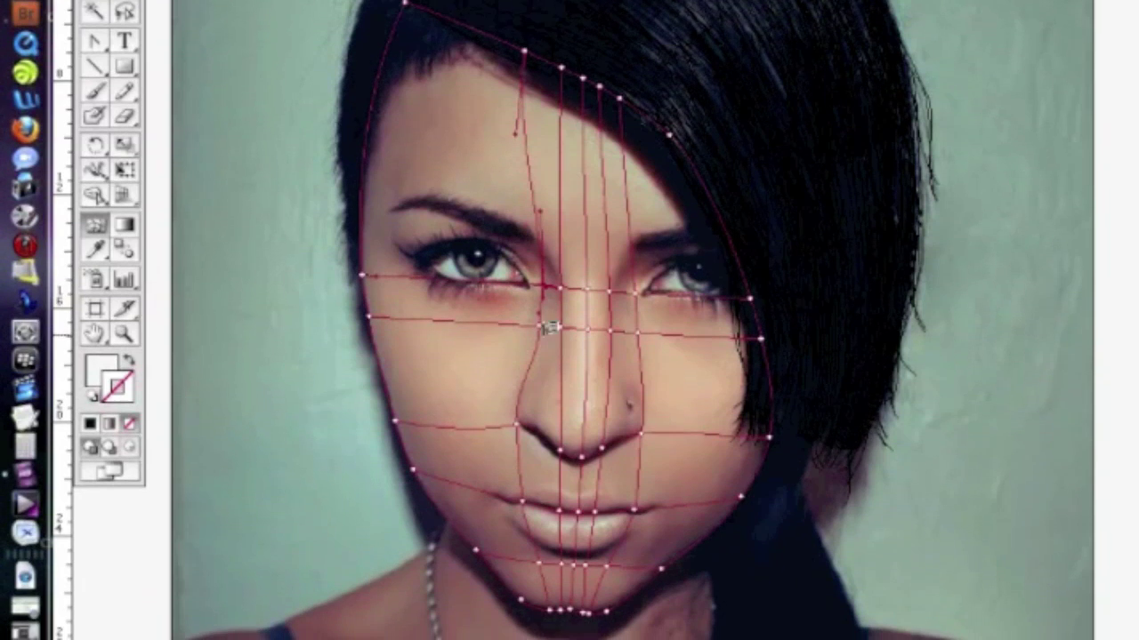
pyautogui.click(544, 326)
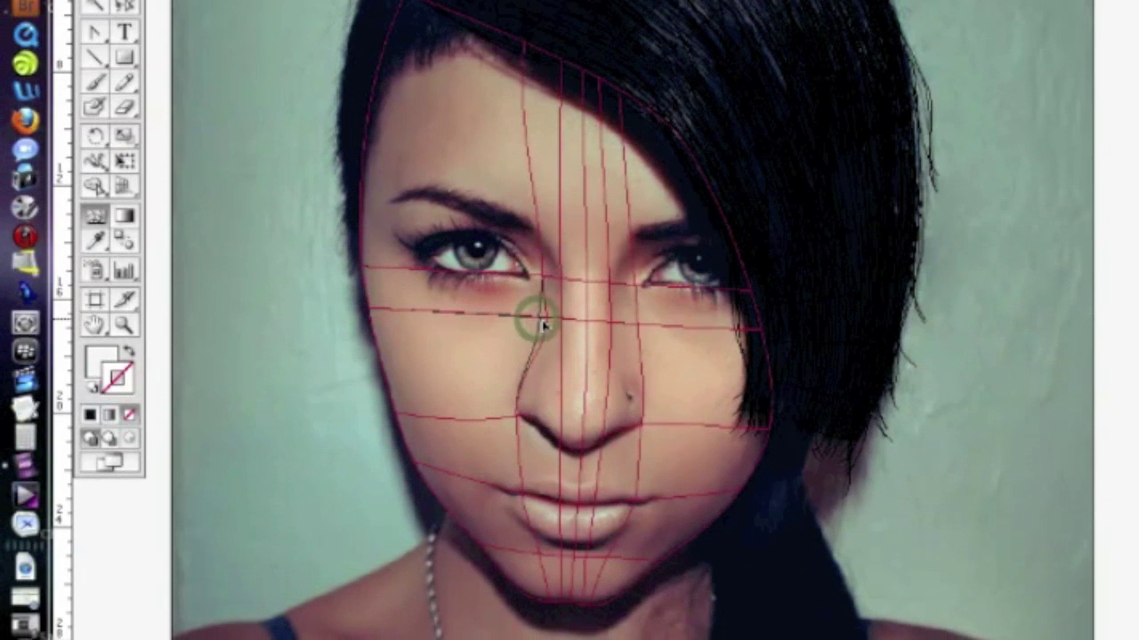
pyautogui.click(545, 326)
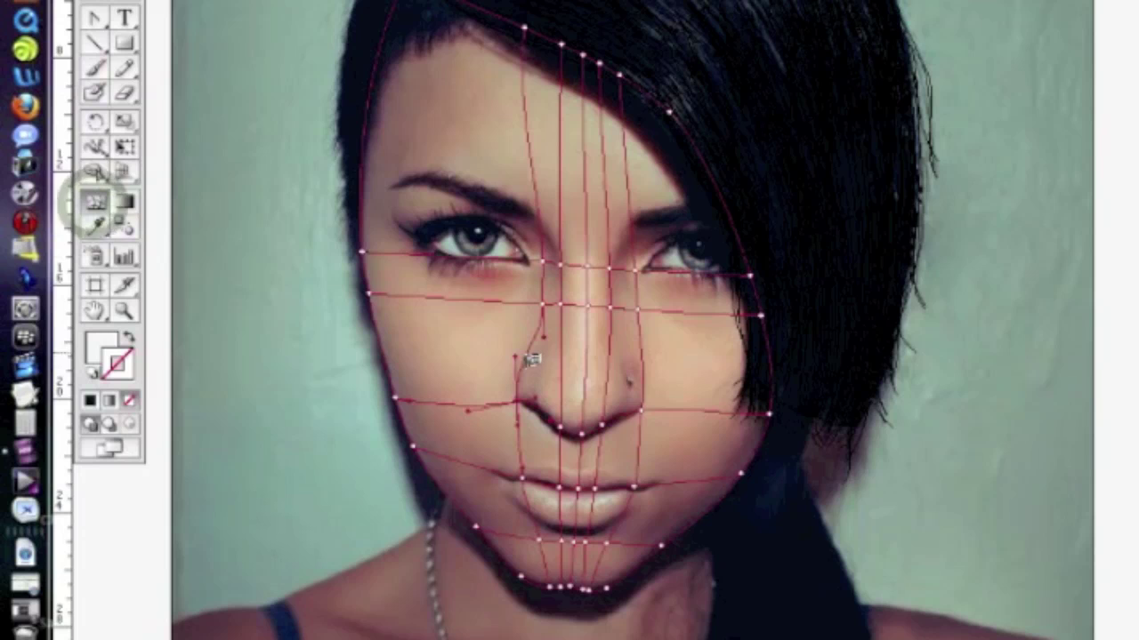
# Step: Add a horizontal mesh line across the tops of the nostrils and curve the vertical line around the unpierced nostril
pyautogui.click(522, 357)
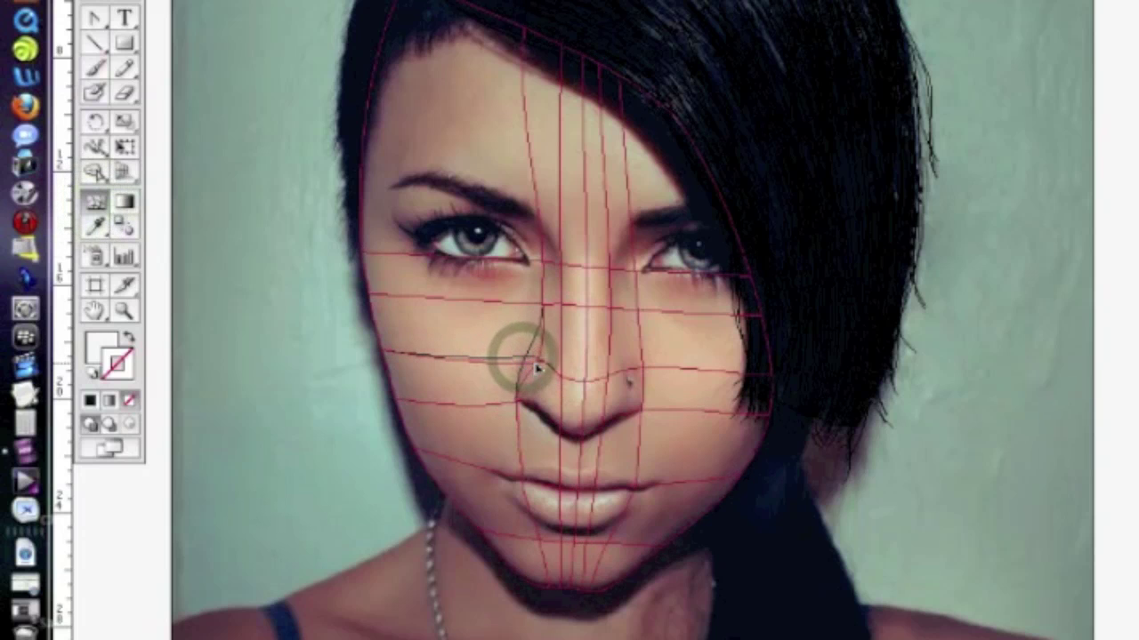
pyautogui.moveTo(535, 363); pyautogui.dragTo(538, 365)
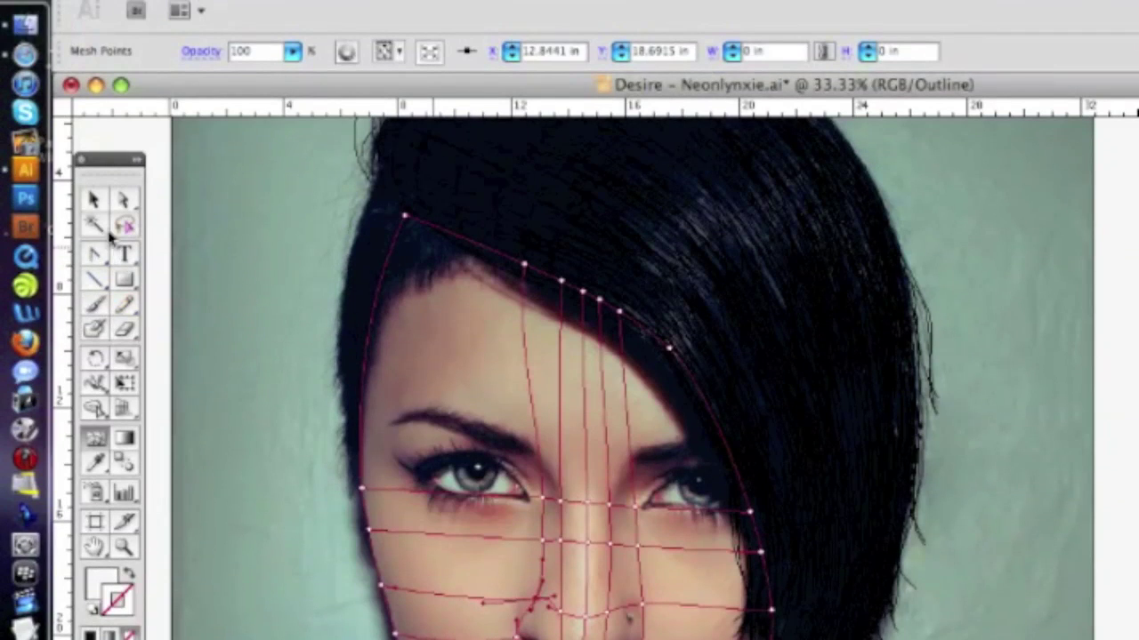
pyautogui.click(96, 204)
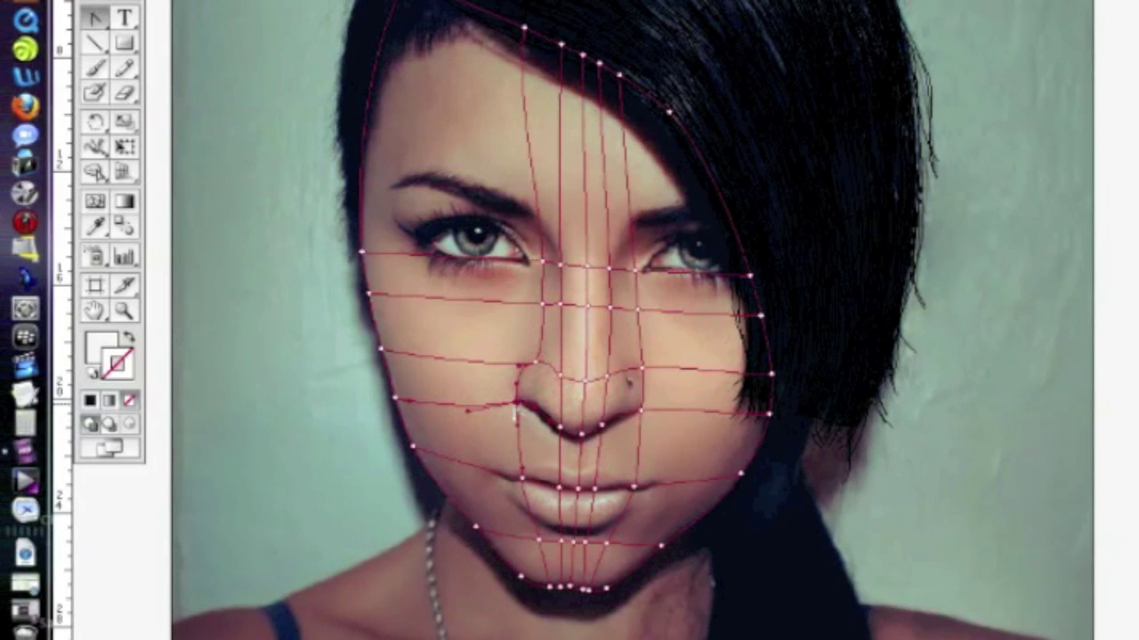
pyautogui.click(518, 406)
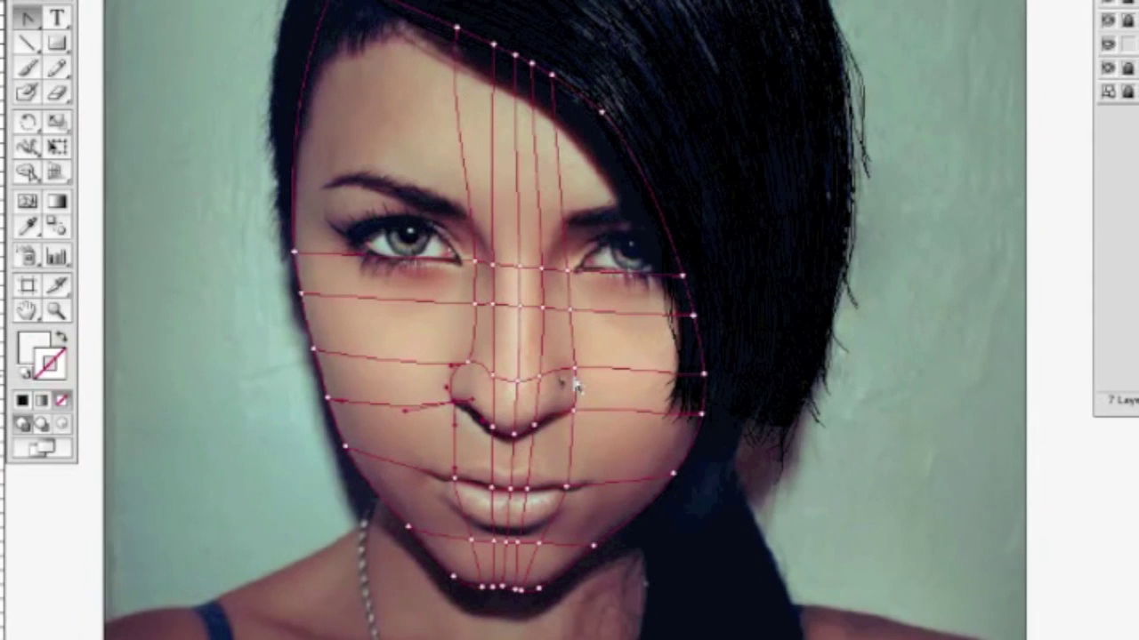
# Step: Wrap the vertical mesh line around the pierced nostril using its top and base points, and shift its under-eye point toward the nose
pyautogui.click(570, 371)
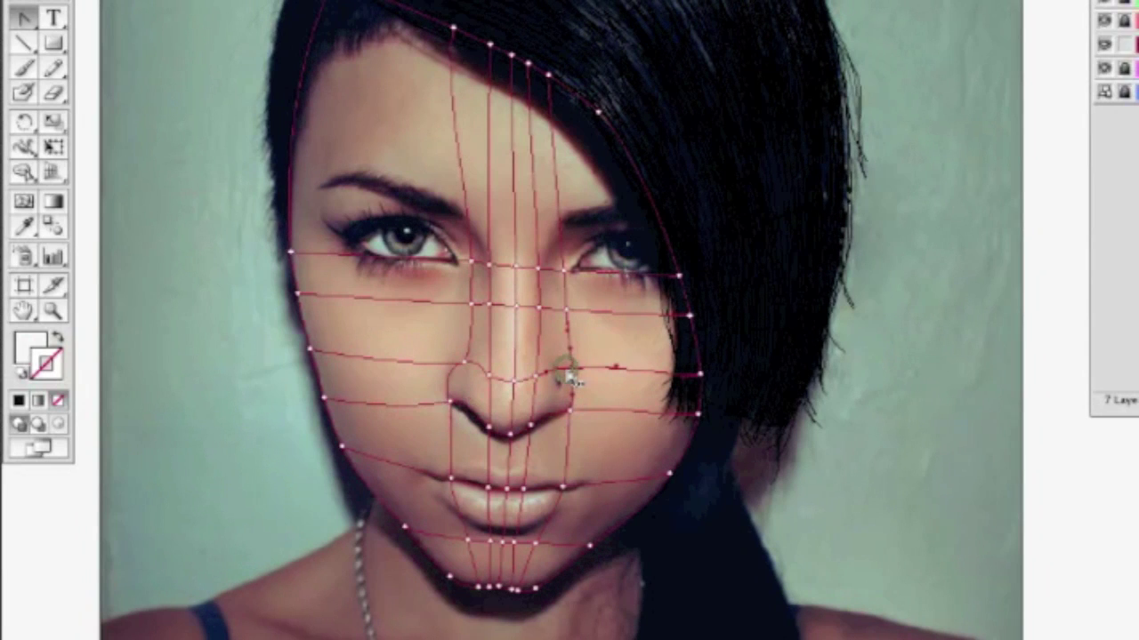
pyautogui.moveTo(571, 375); pyautogui.dragTo(572, 394)
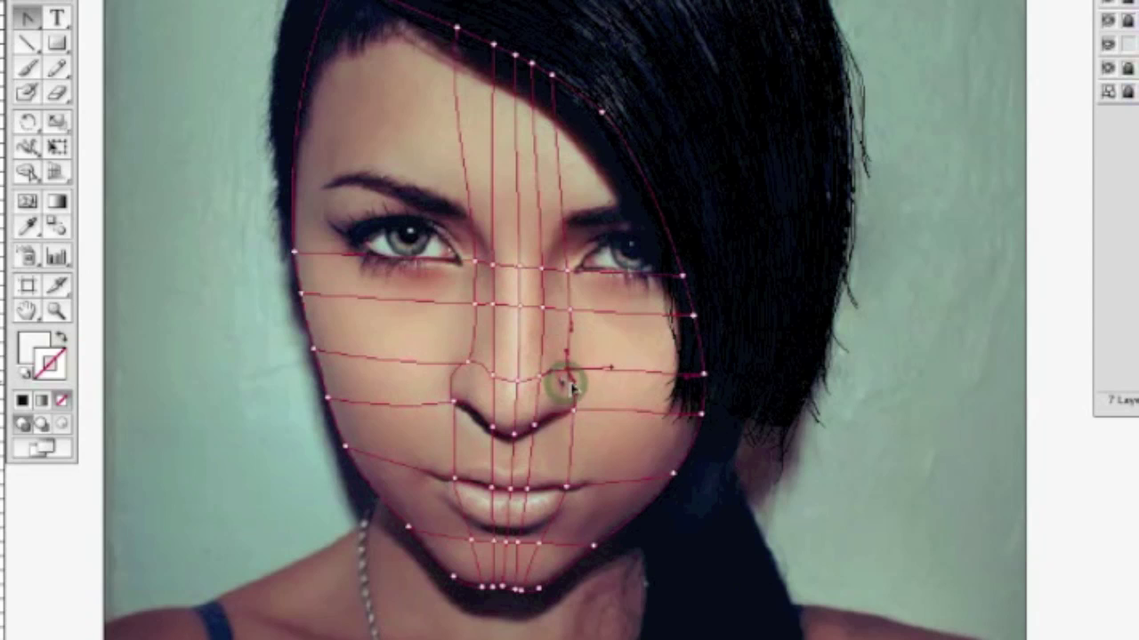
pyautogui.press('super+=')
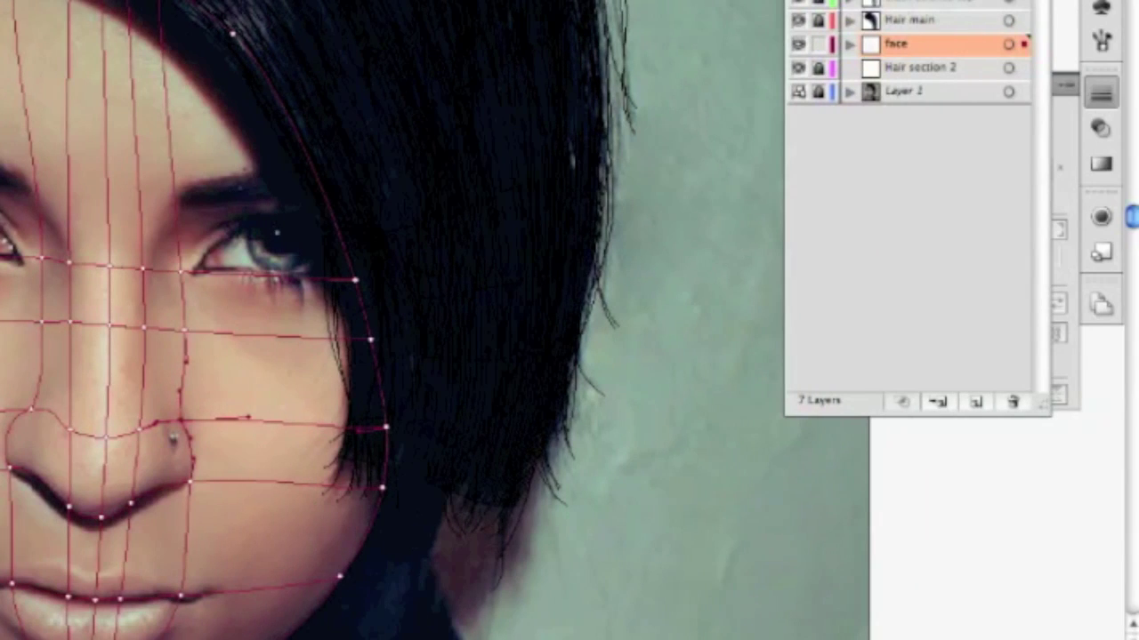
pyautogui.scroll(-3, 427, 507)
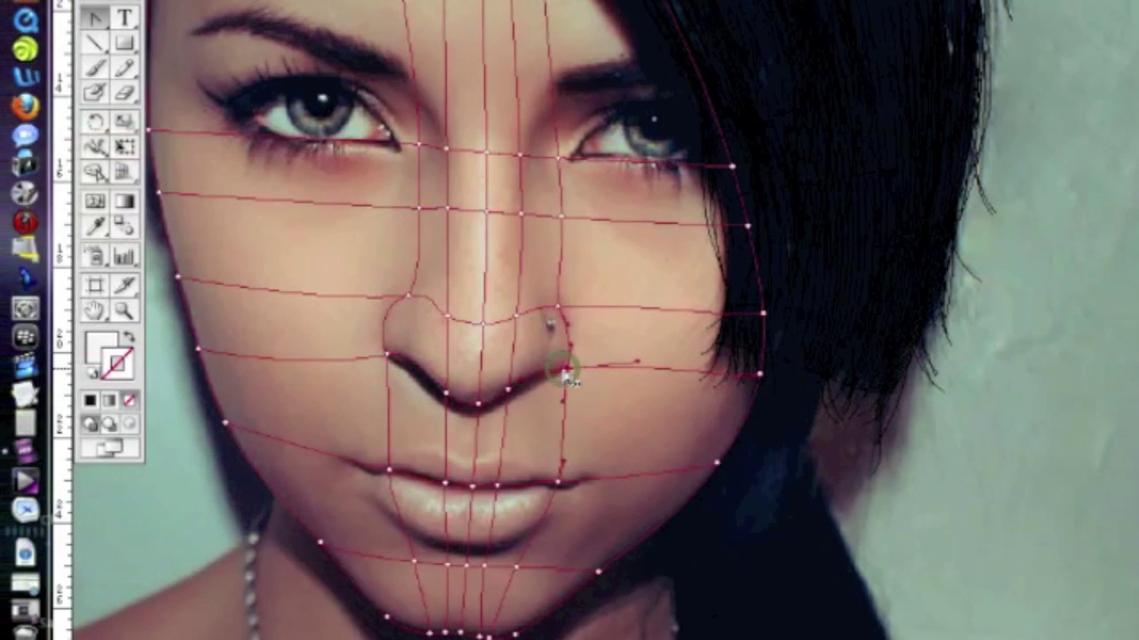
pyautogui.moveTo(569, 380); pyautogui.dragTo(563, 365)
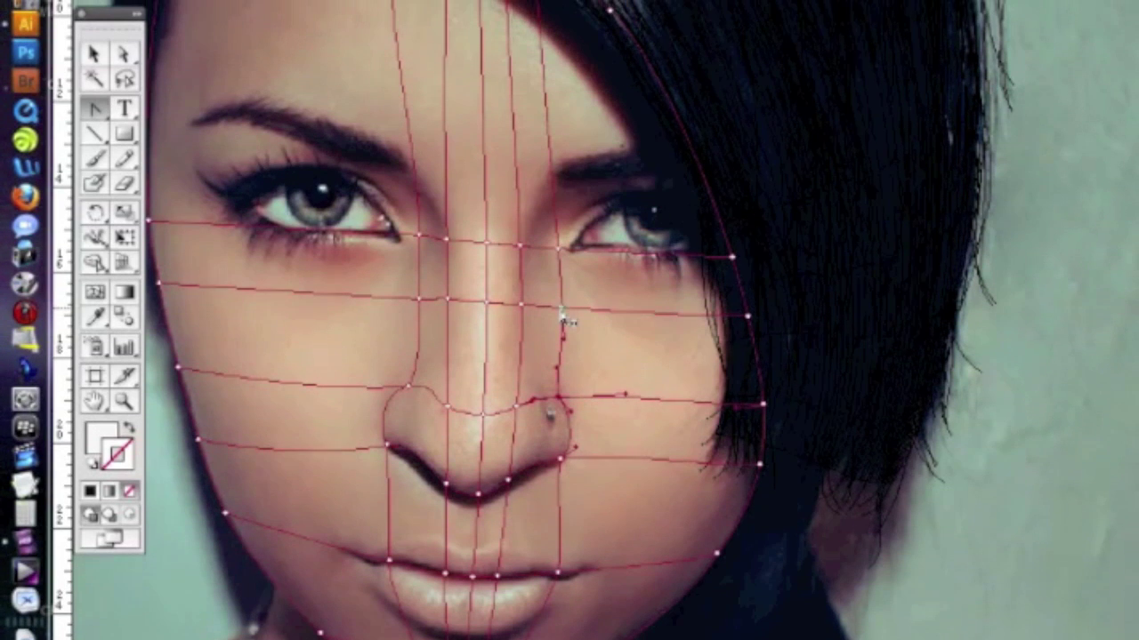
pyautogui.moveTo(561, 316)
pyautogui.mouseDown()
pyautogui.moveTo(546, 319)
pyautogui.moveTo(550, 328)
pyautogui.mouseUp()
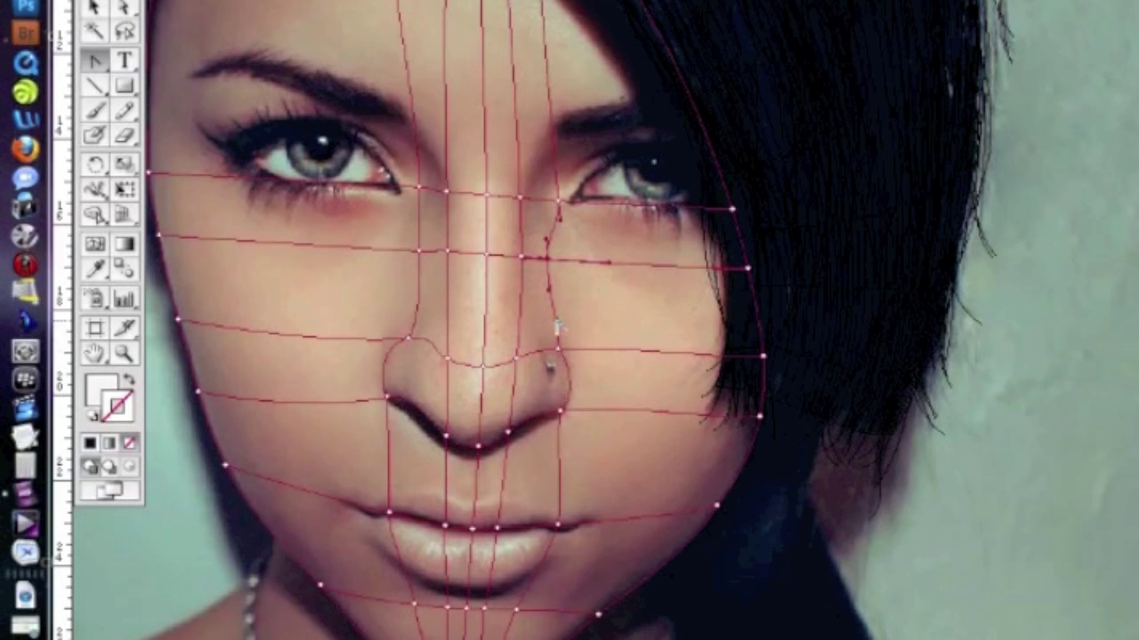
pyautogui.click(551, 323)
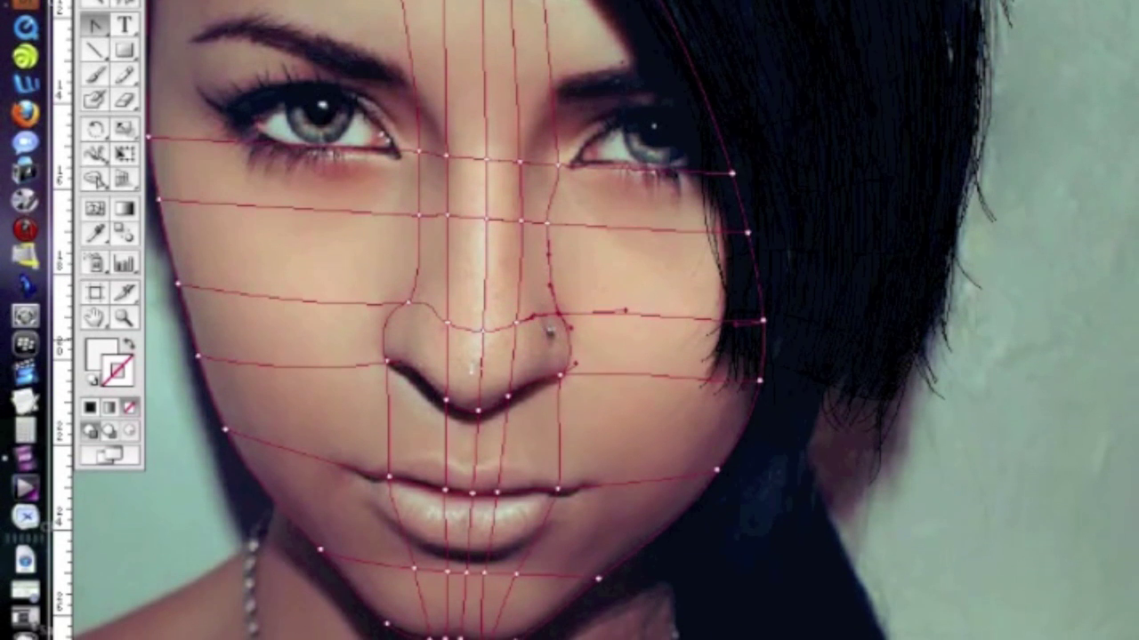
# Step: Refine the mesh point on top of the unpierced nostril and move the pierced side's eye-level point toward the nose
pyautogui.click(408, 303)
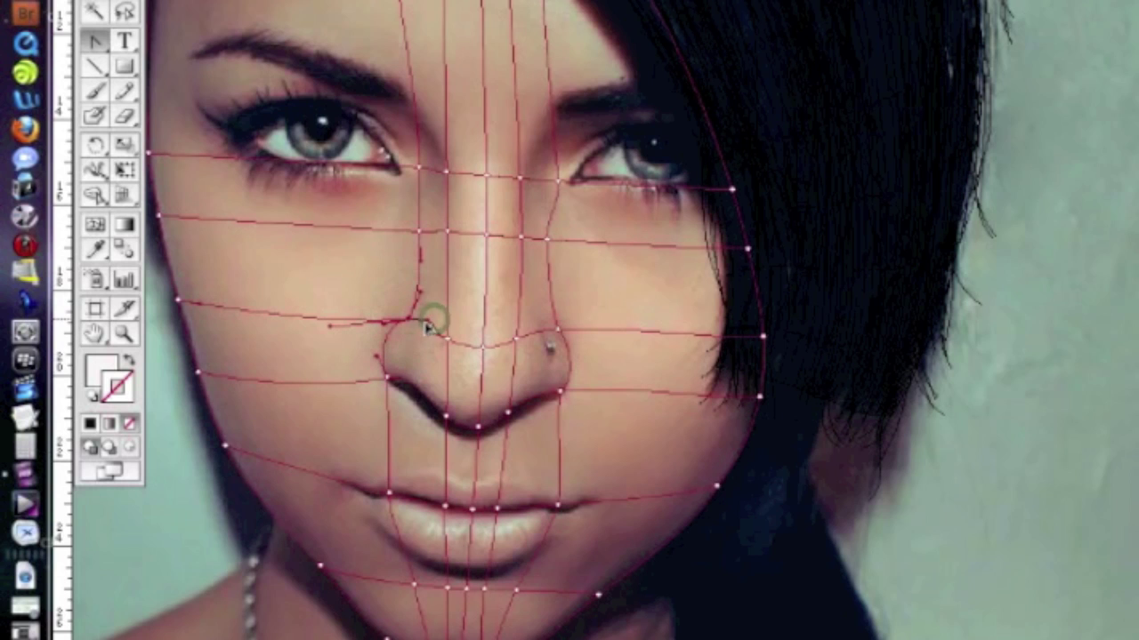
pyautogui.moveTo(425, 322); pyautogui.dragTo(419, 322)
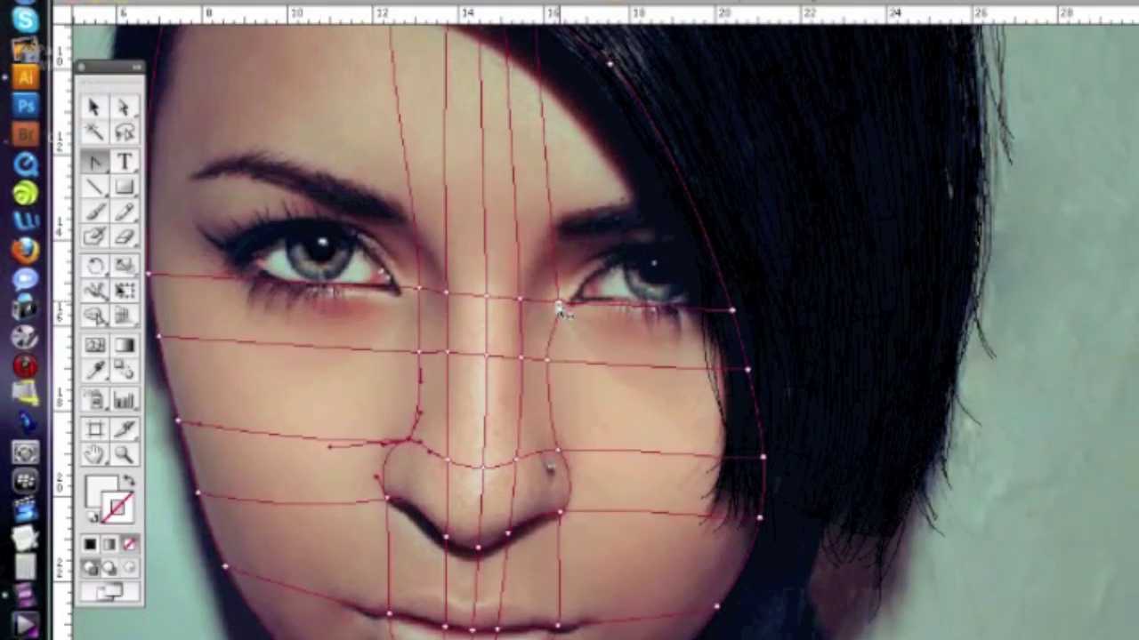
pyautogui.click(554, 322)
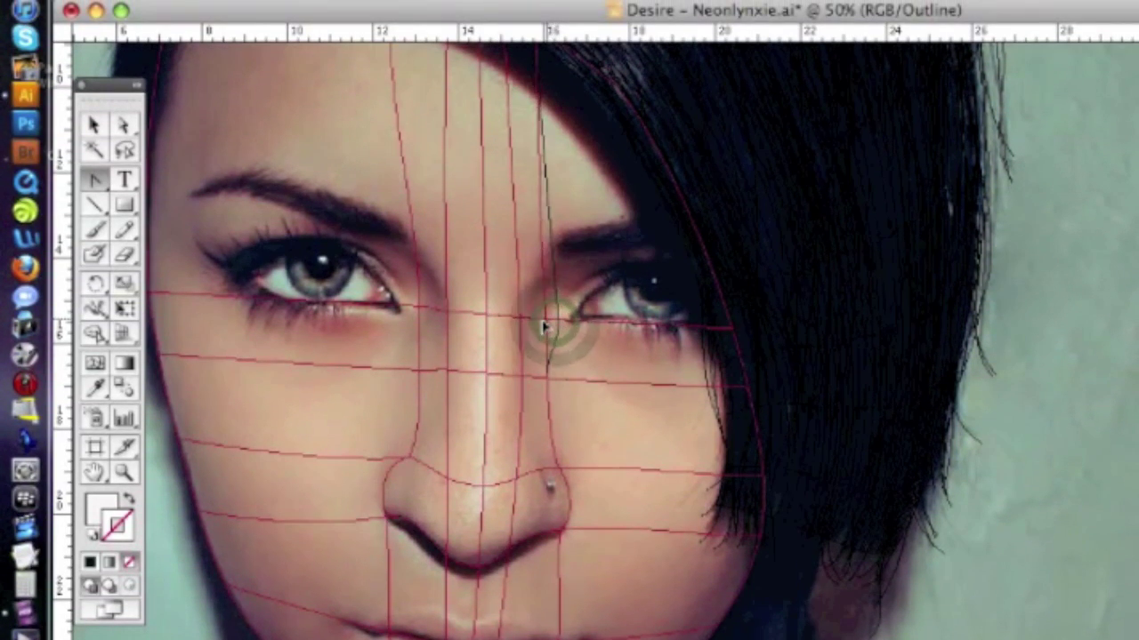
pyautogui.moveTo(543, 327); pyautogui.dragTo(545, 331)
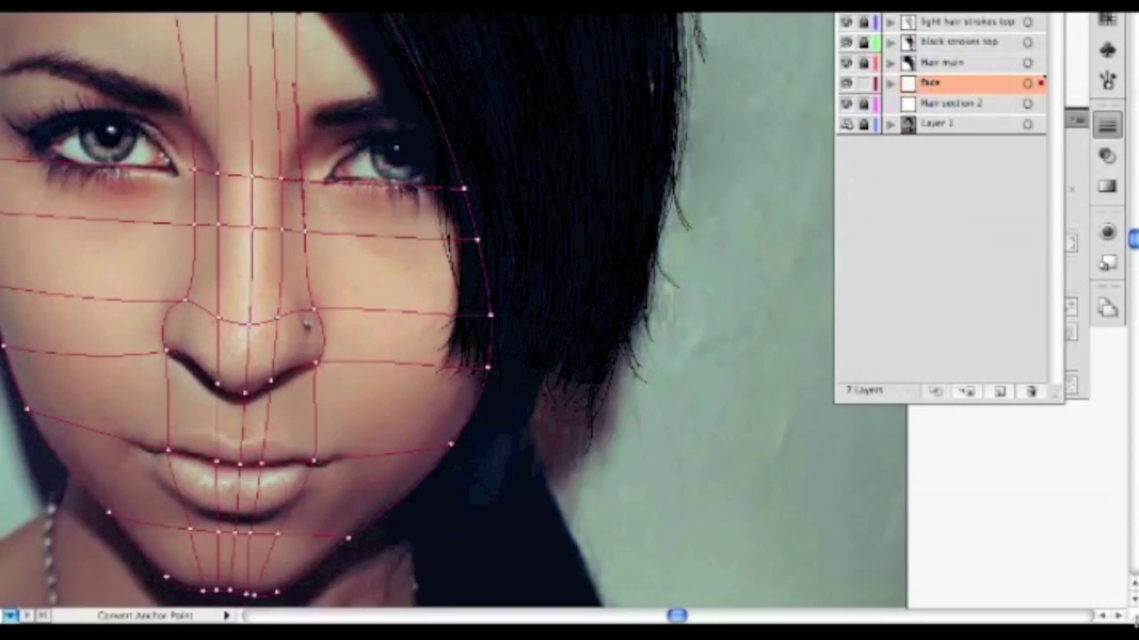
# Step: Reposition the hairline mesh points of the vertical nose lines and align their handles so the lines run straighter down the forehead
pyautogui.scroll(4, 654, 350)
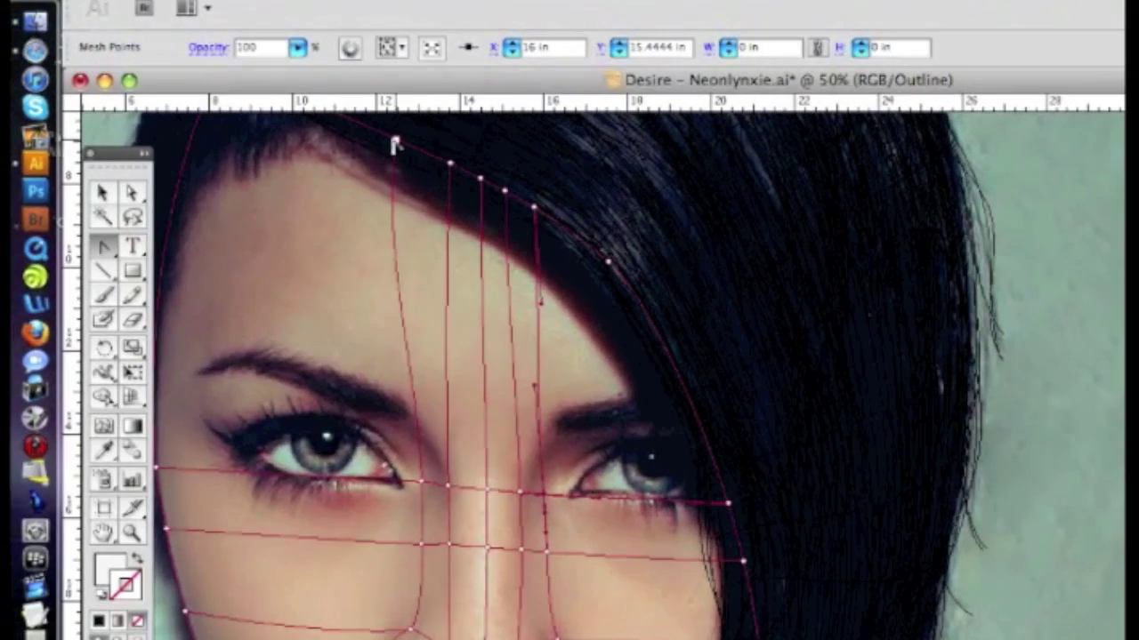
pyautogui.click(395, 144)
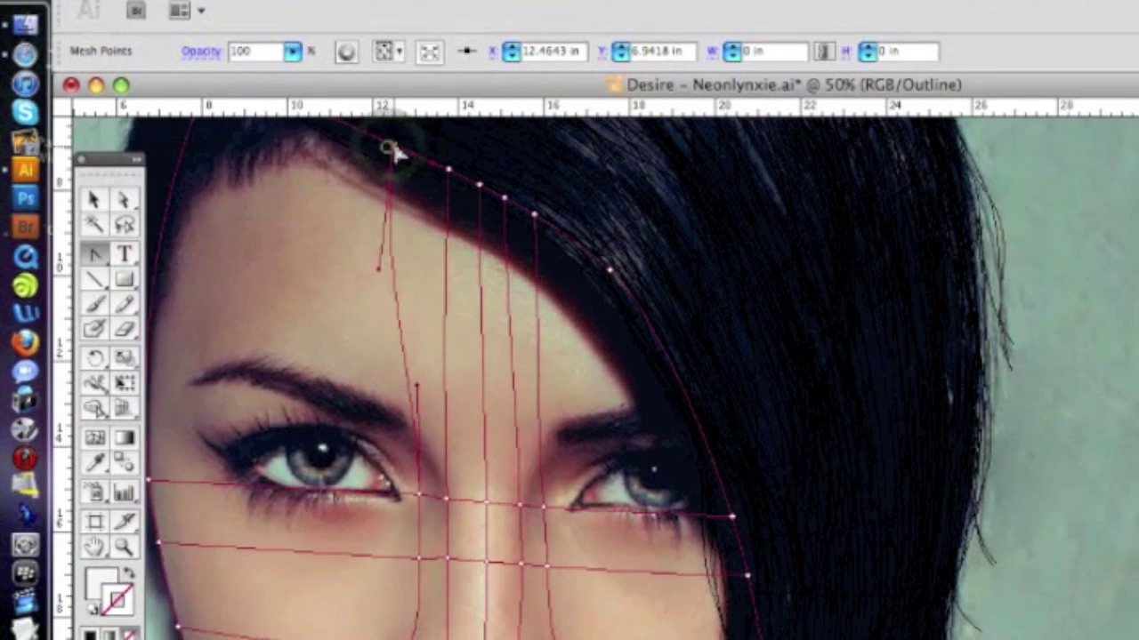
pyautogui.moveTo(394, 150); pyautogui.dragTo(409, 155)
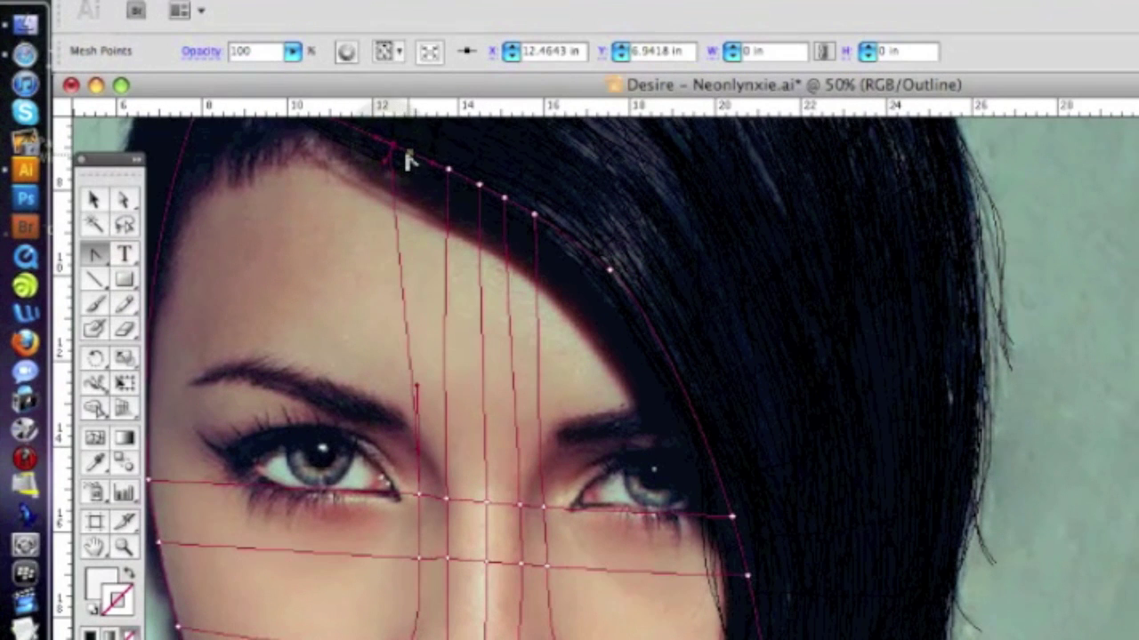
pyautogui.press('super+z')
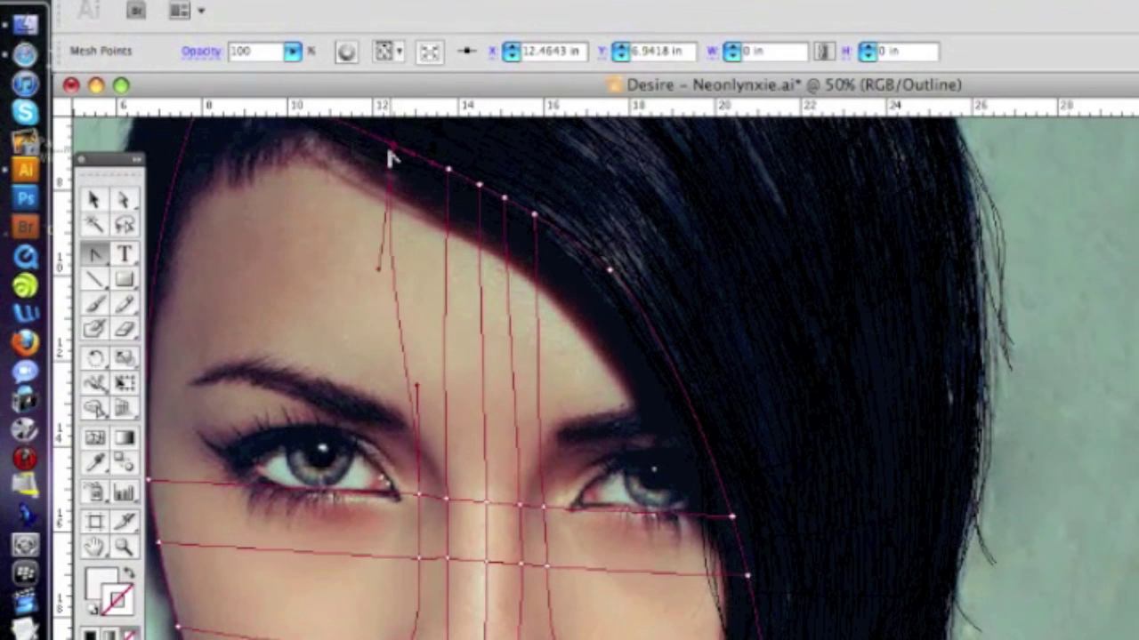
pyautogui.moveTo(390, 148); pyautogui.dragTo(413, 155)
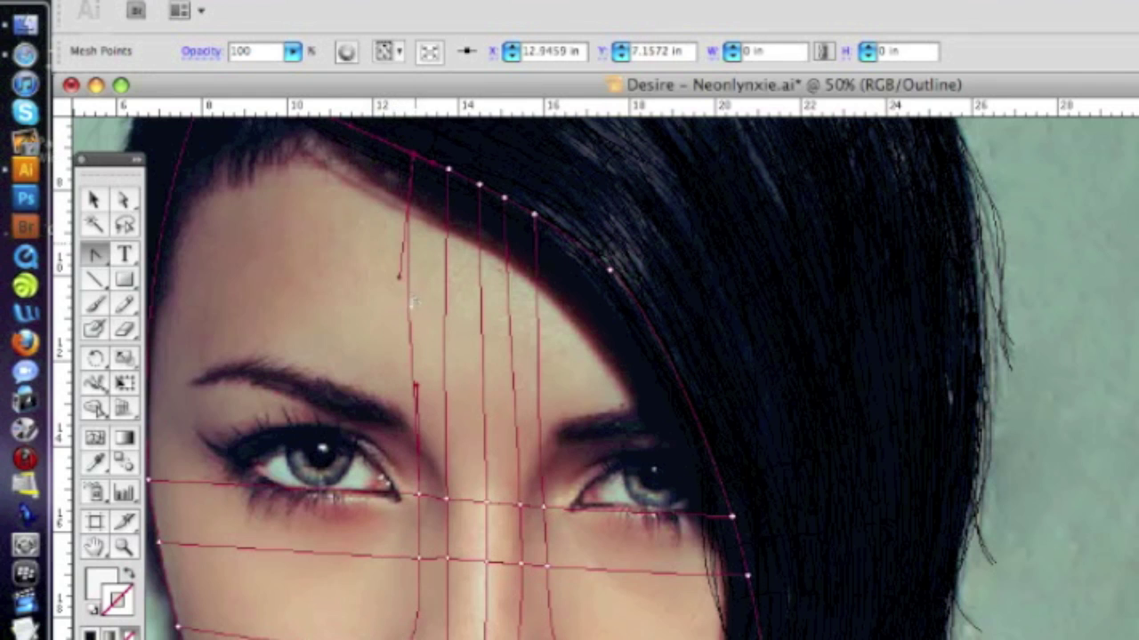
pyautogui.moveTo(399, 278); pyautogui.dragTo(411, 272)
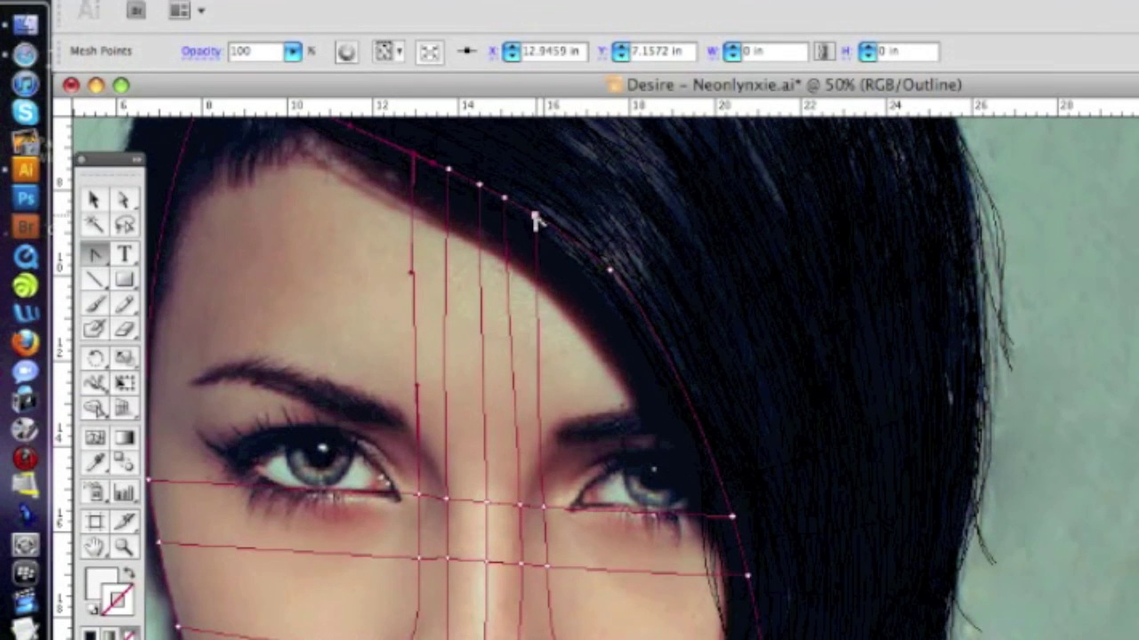
pyautogui.moveTo(534, 218)
pyautogui.mouseDown()
pyautogui.moveTo(545, 229)
pyautogui.moveTo(501, 199)
pyautogui.moveTo(513, 208)
pyautogui.mouseUp()
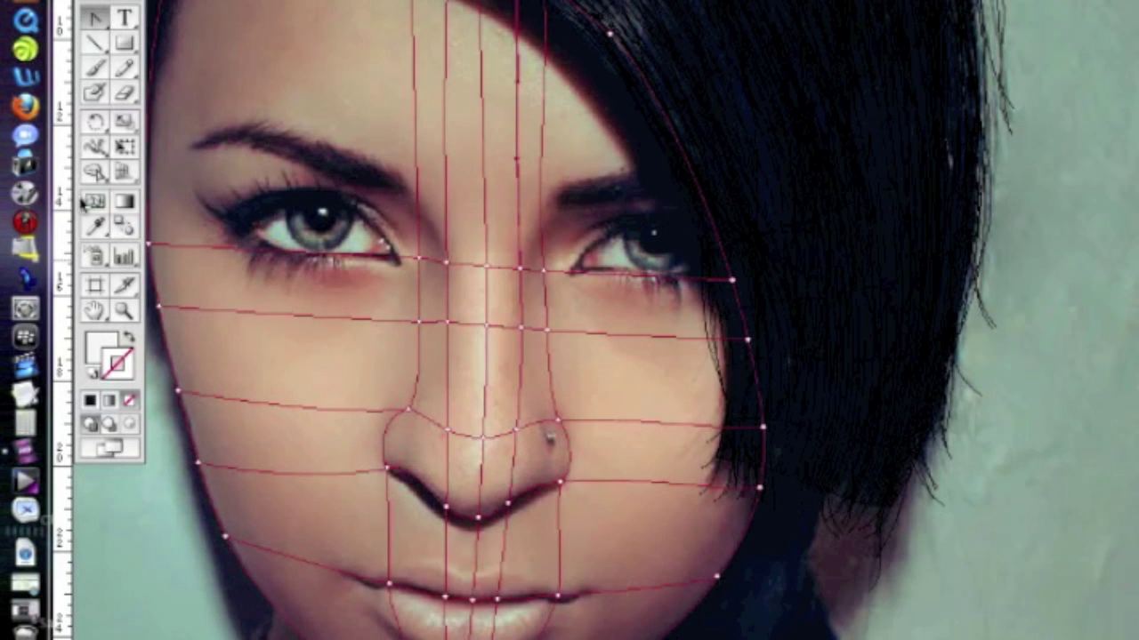
# Step: With the Mesh tool, shift the under-eye and eye-level points of the line beside the nose bridge on the pierced side toward the bridge
pyautogui.click(93, 202)
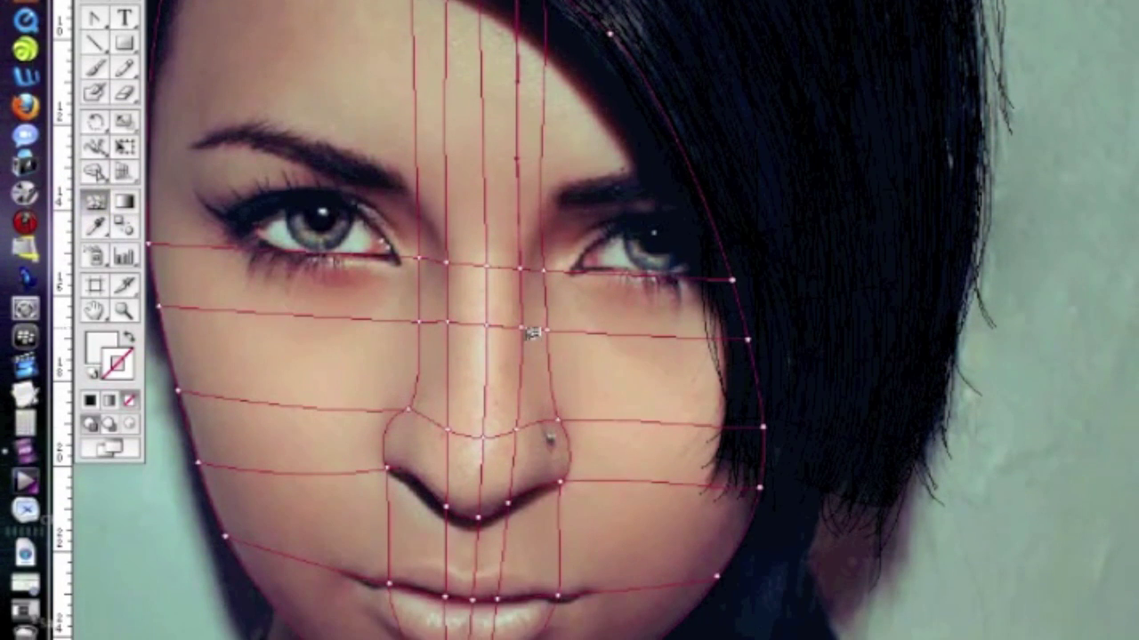
pyautogui.click(523, 329)
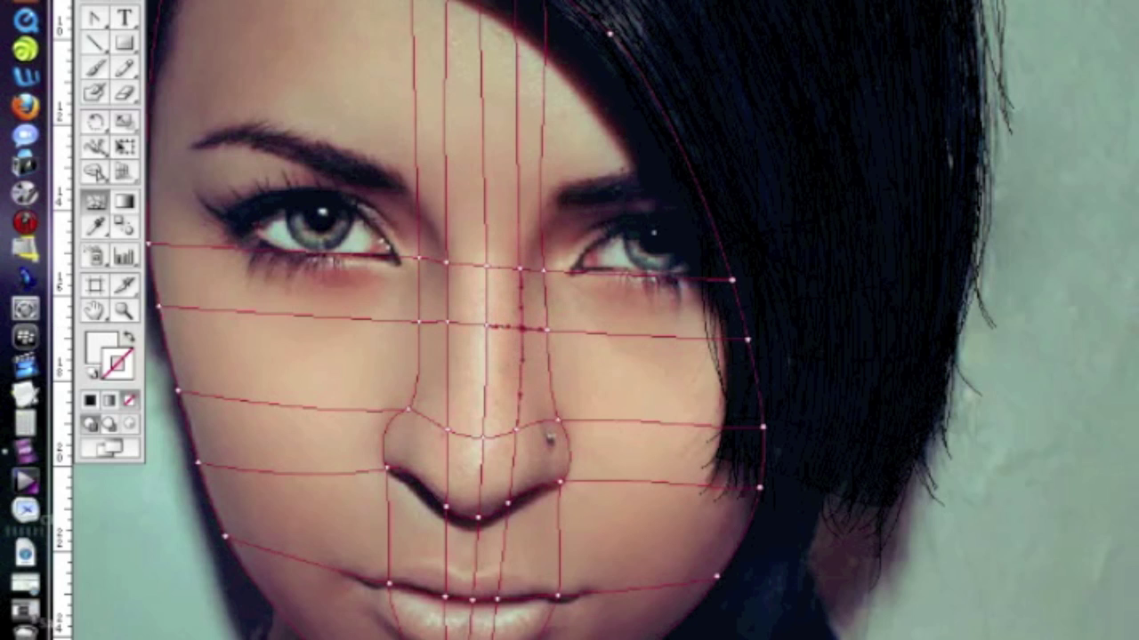
pyautogui.click(524, 332)
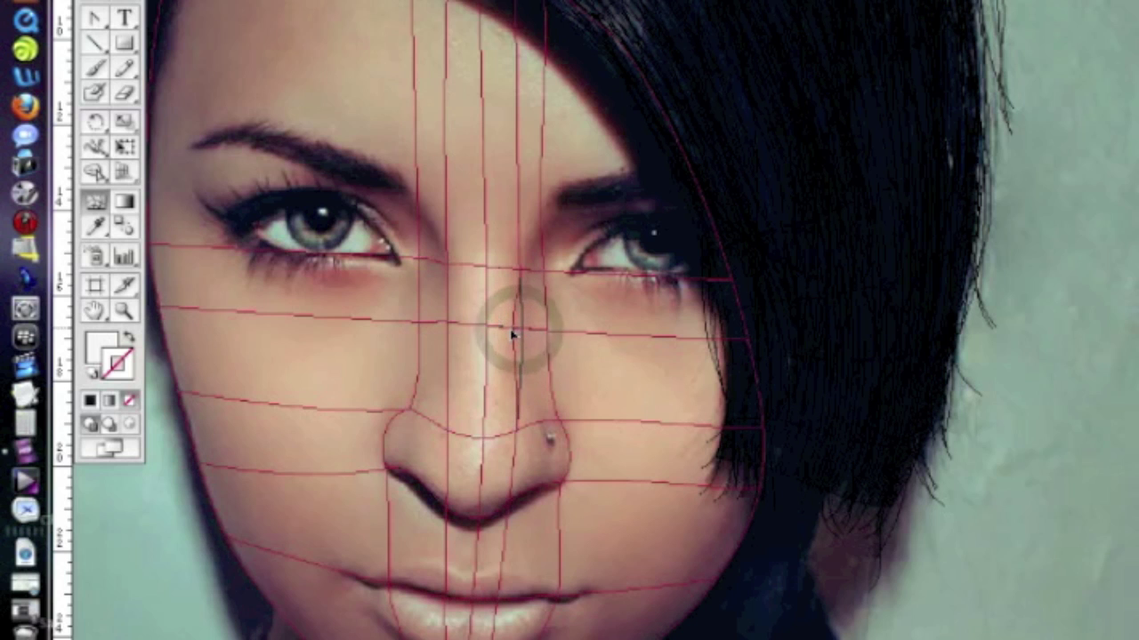
pyautogui.moveTo(522, 329); pyautogui.dragTo(513, 328)
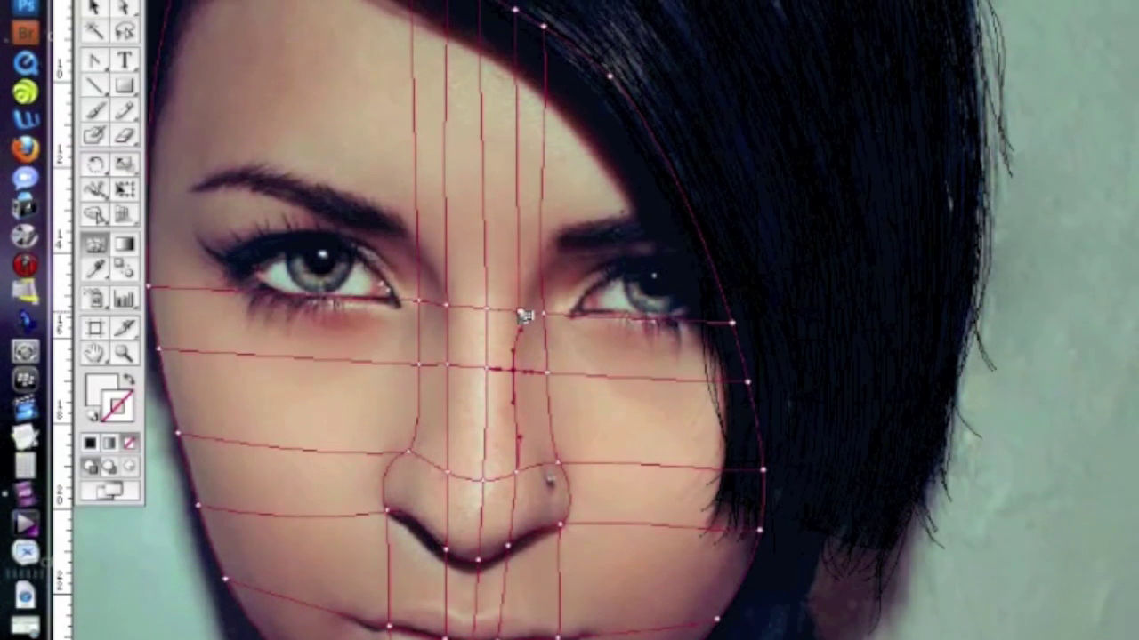
pyautogui.click(516, 321)
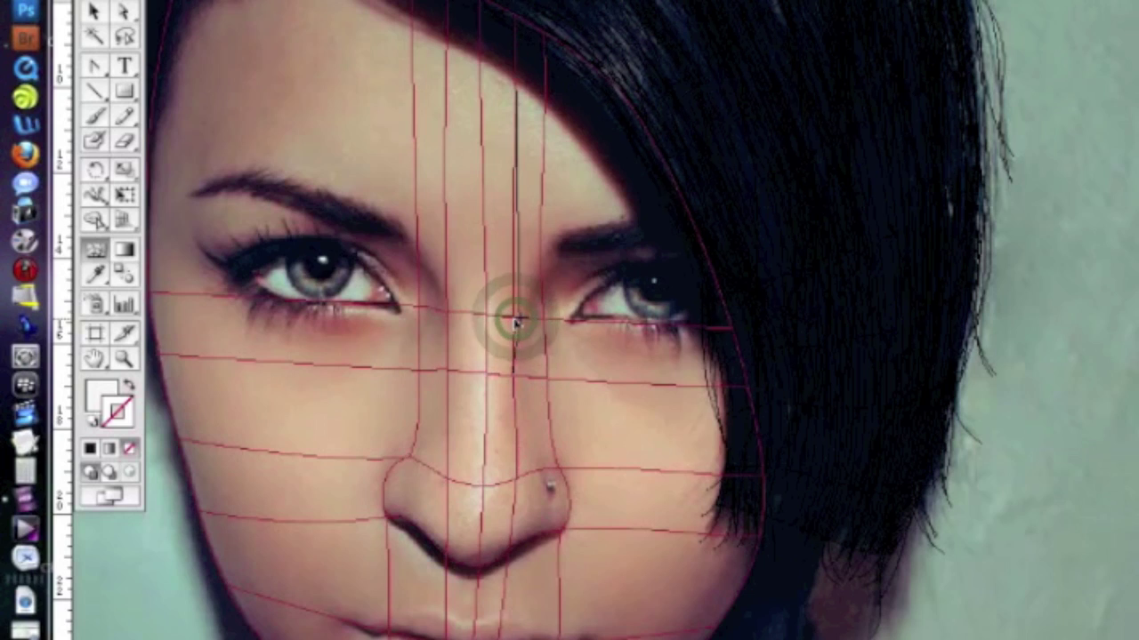
# Step: Adjust the eye-level mesh point on the pierced side's bridge line, and shift the opposite line's under-eye and eye-level points toward the nose bridge
pyautogui.click(519, 332)
pyautogui.click(514, 318)
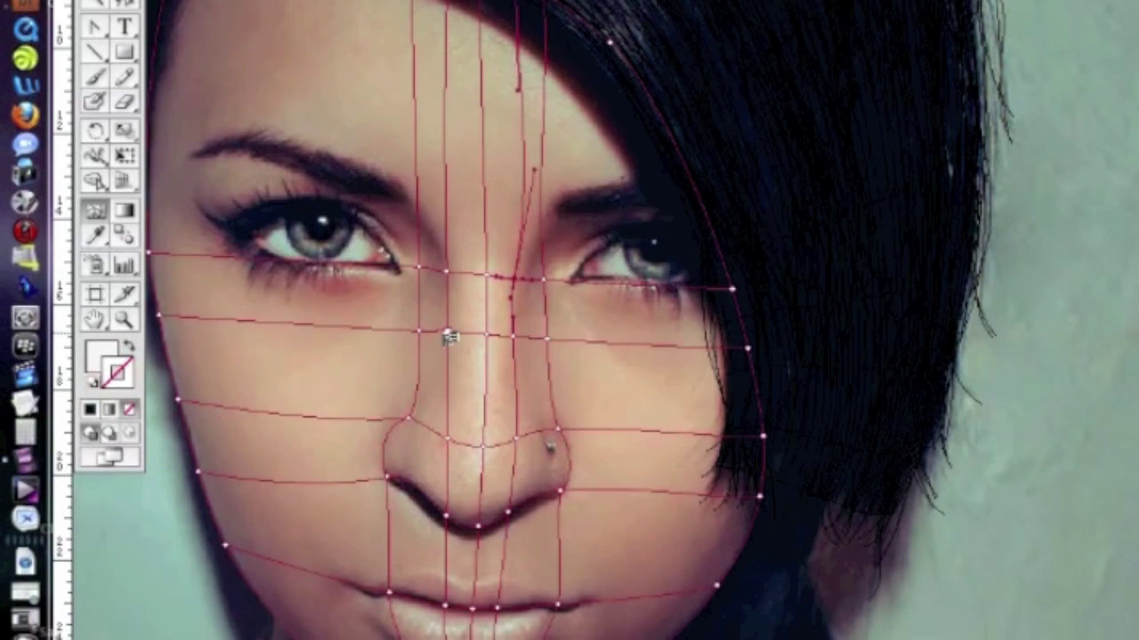
pyautogui.click(446, 324)
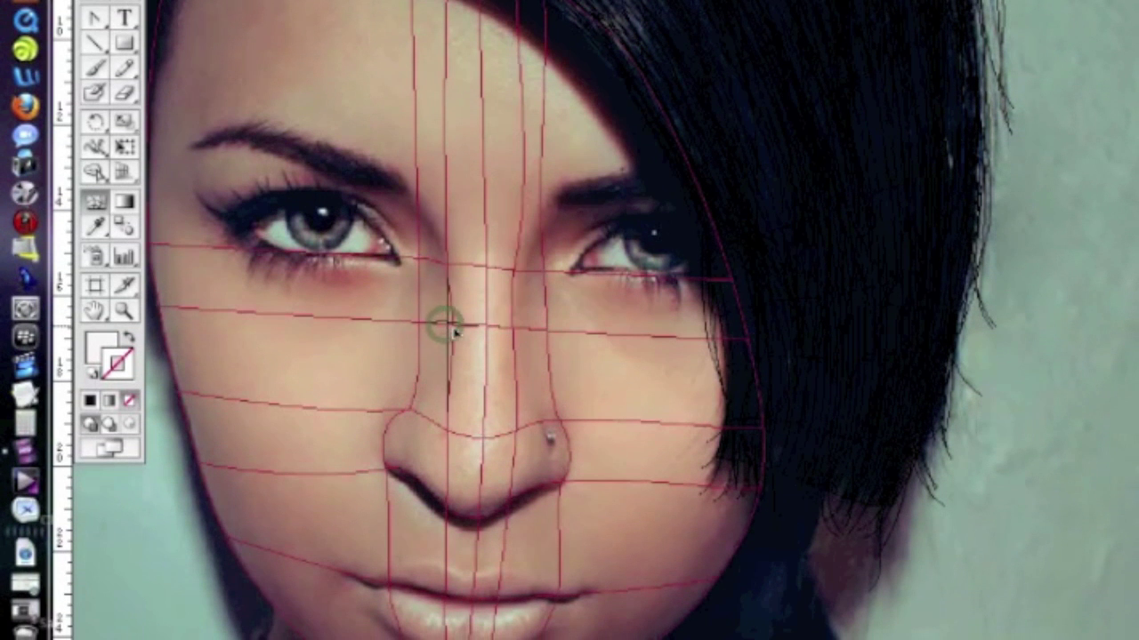
pyautogui.click(452, 329)
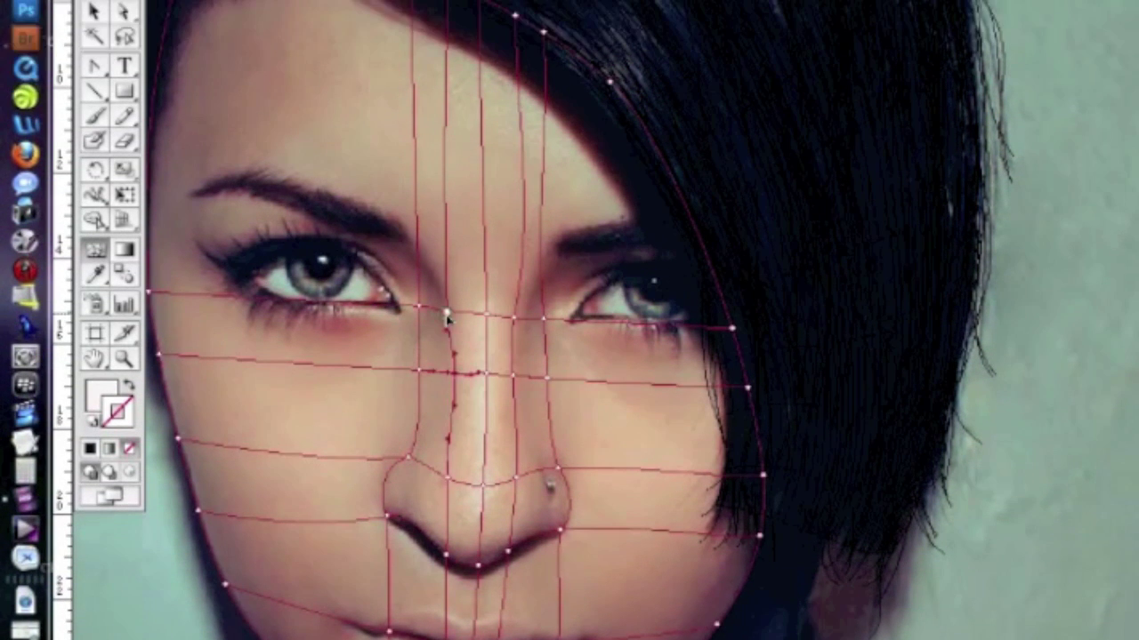
pyautogui.moveTo(447, 316); pyautogui.dragTo(456, 318)
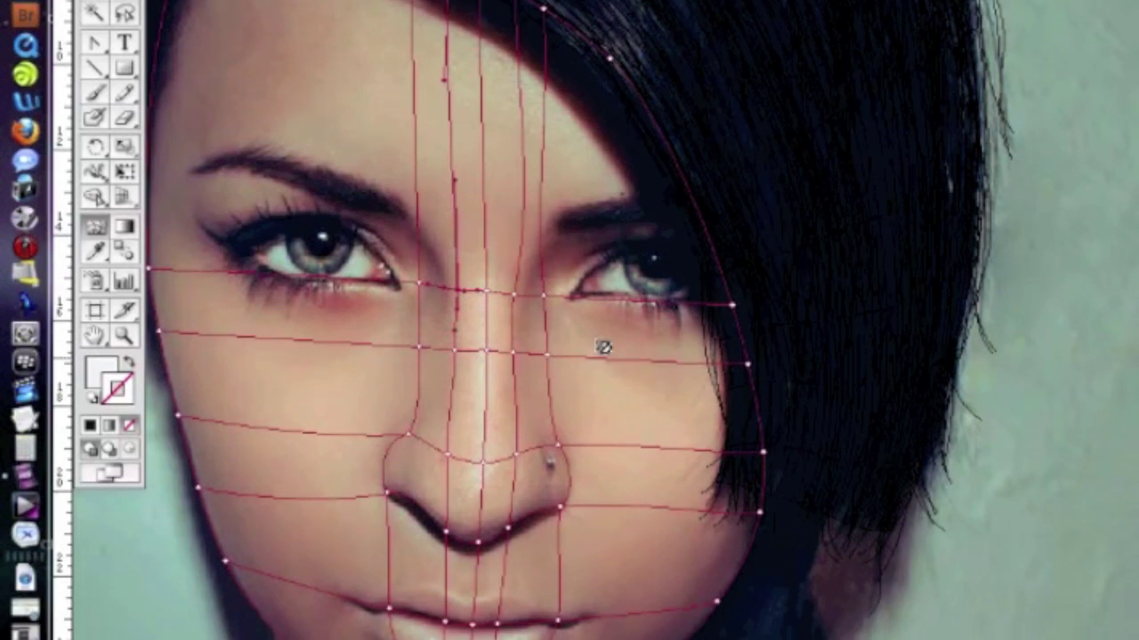
# Step: Straighten the pierced side's bridge line with its eye-level point's upper handle, and fine-tune the eye-level points on the centre line and hair-covered face edge
pyautogui.click(514, 305)
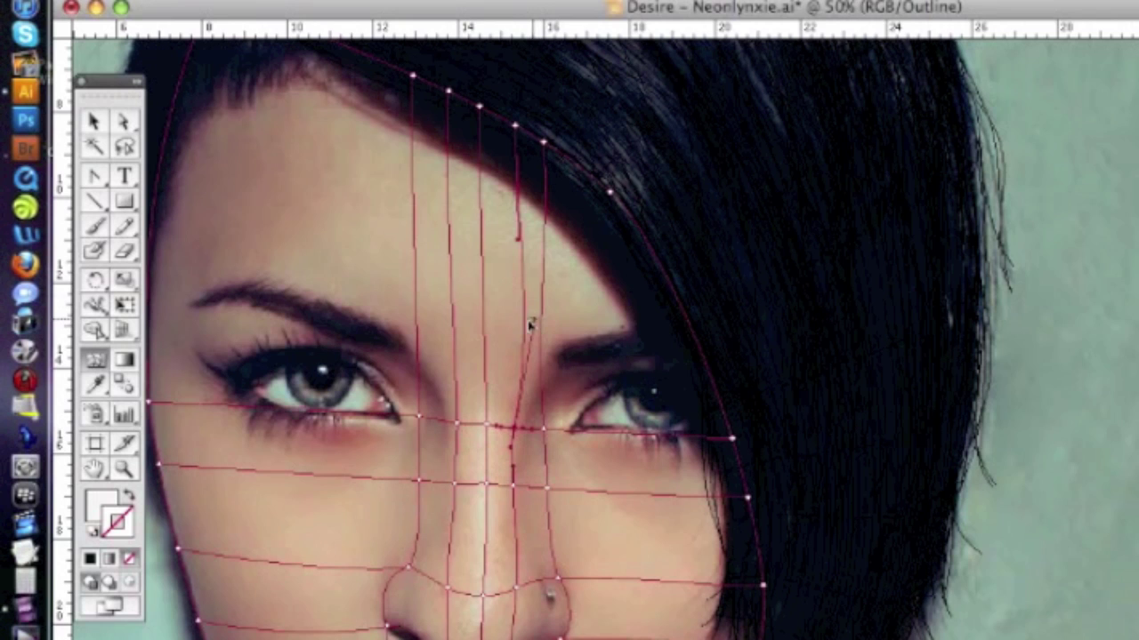
pyautogui.moveTo(529, 326); pyautogui.dragTo(521, 324)
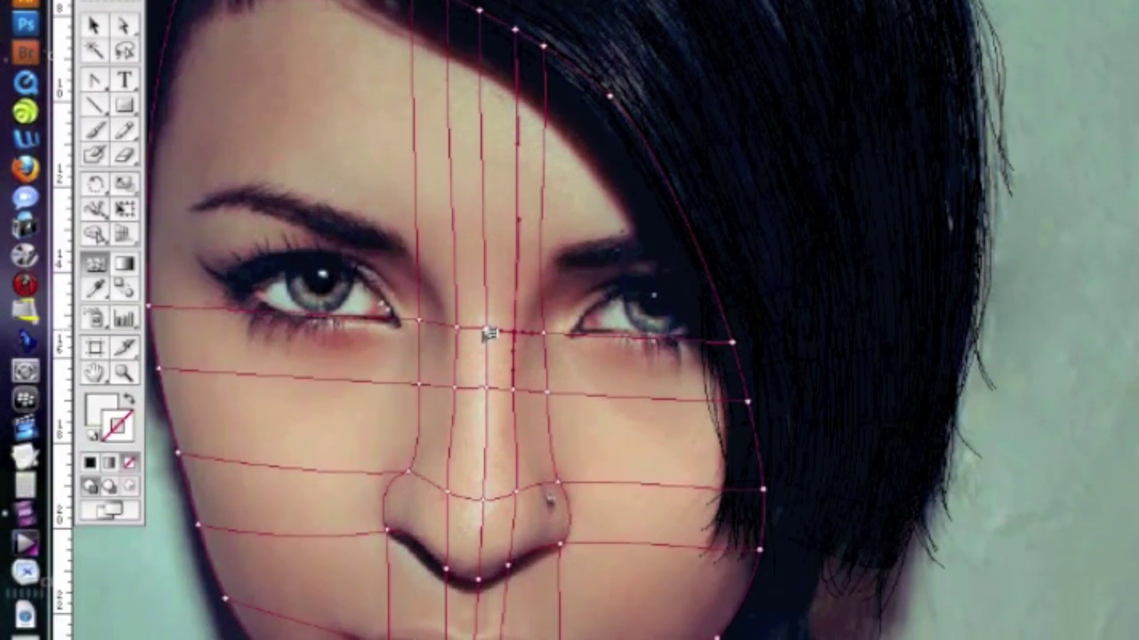
pyautogui.click(487, 401)
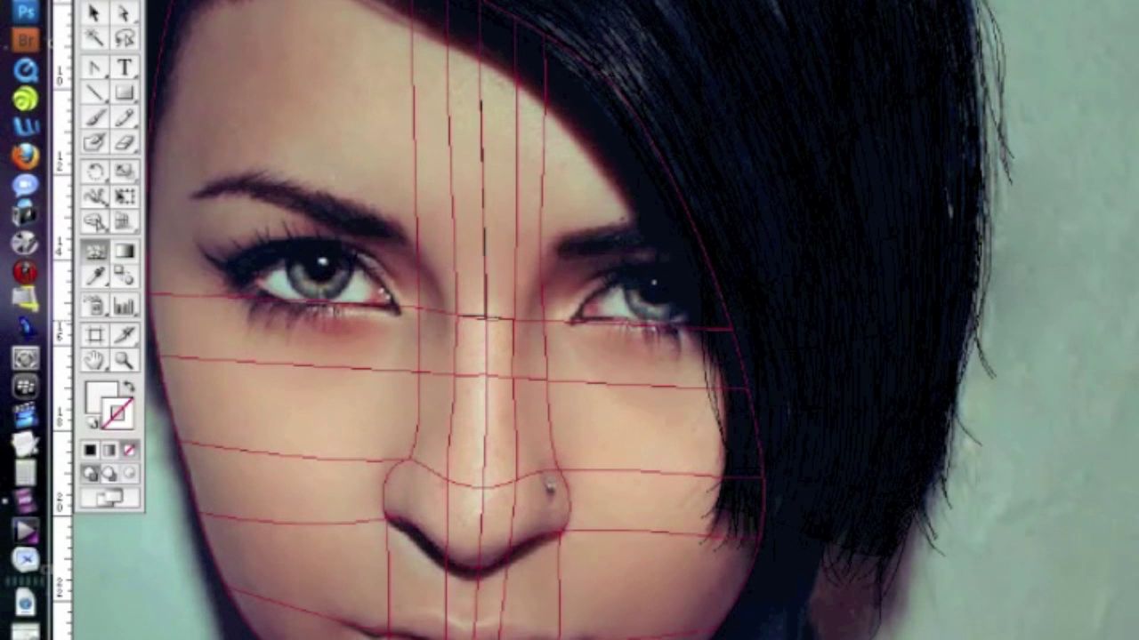
pyautogui.click(503, 330)
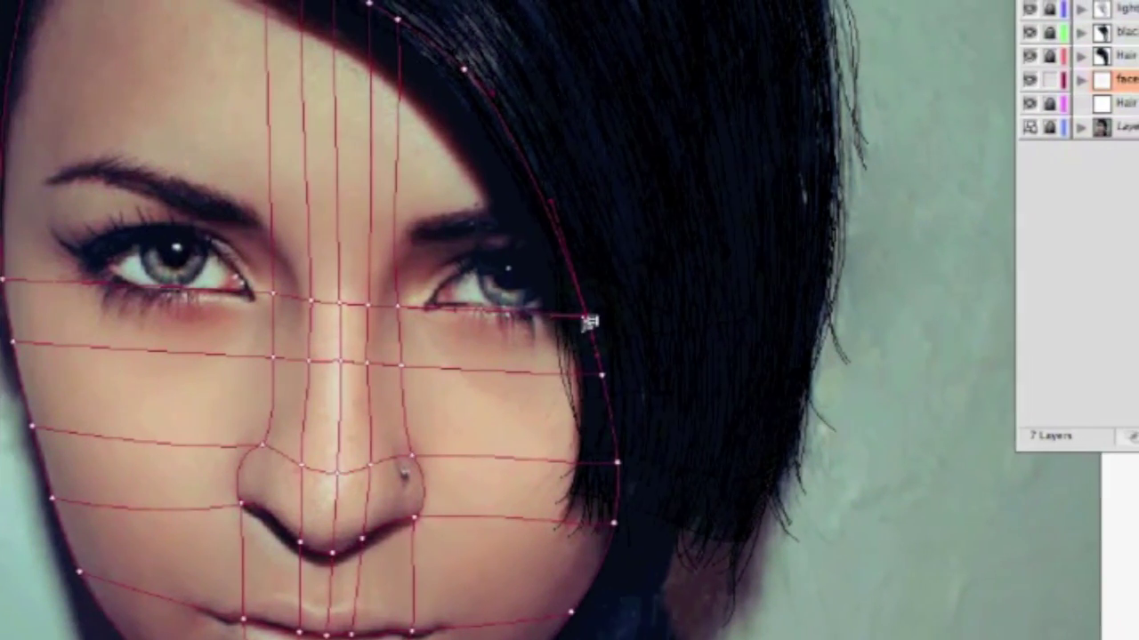
pyautogui.moveTo(587, 317); pyautogui.dragTo(583, 315)
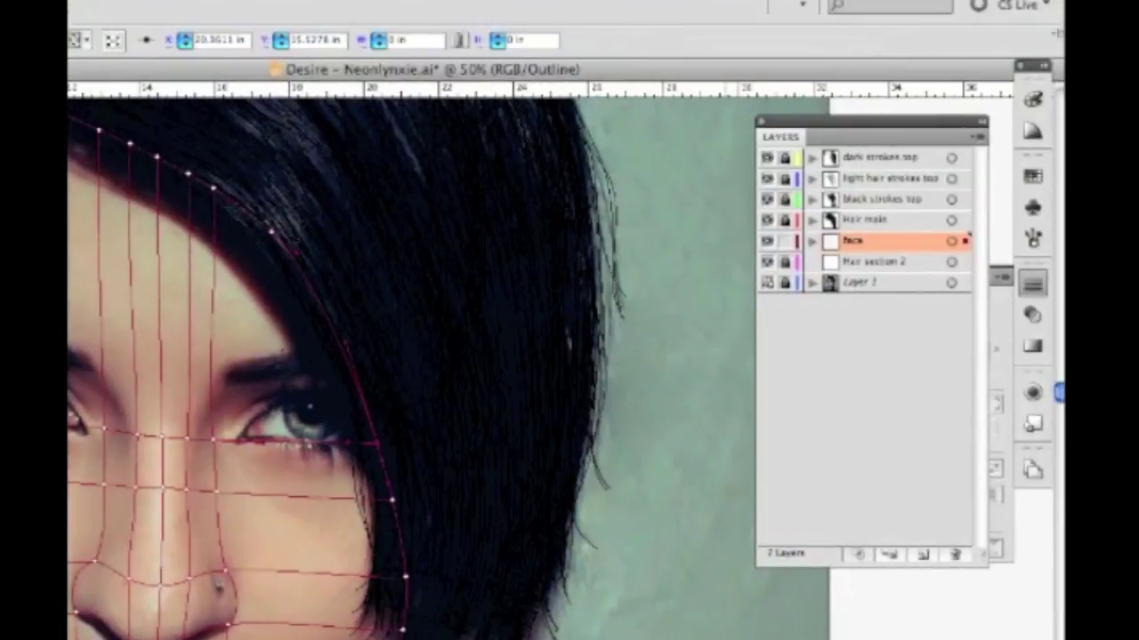
pyautogui.click(648, 2)
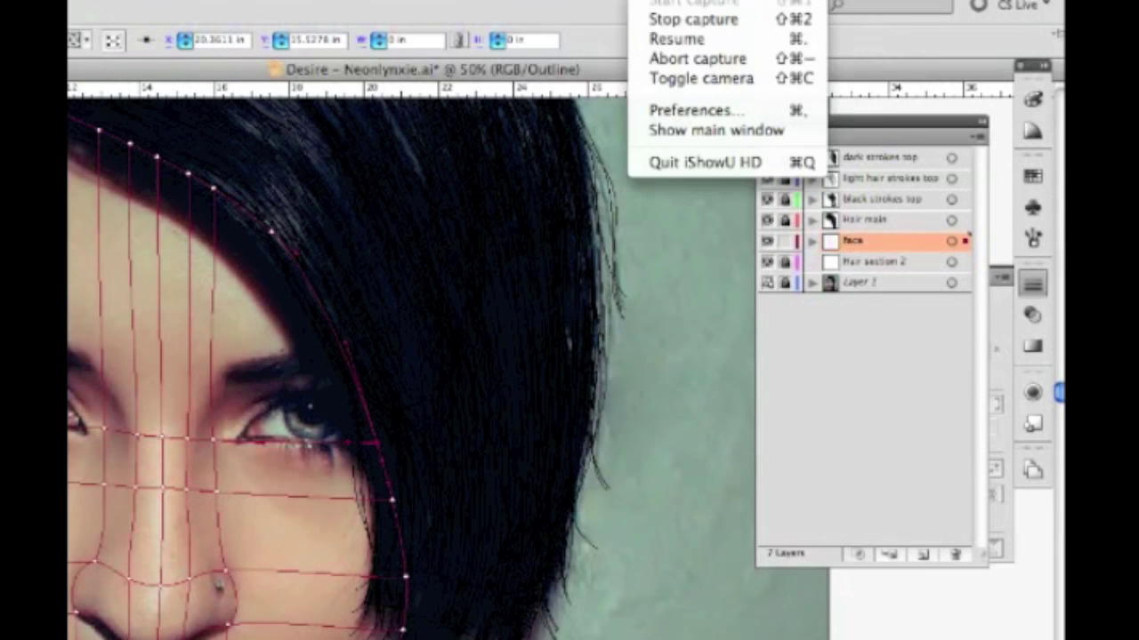
pyautogui.click(678, 15)
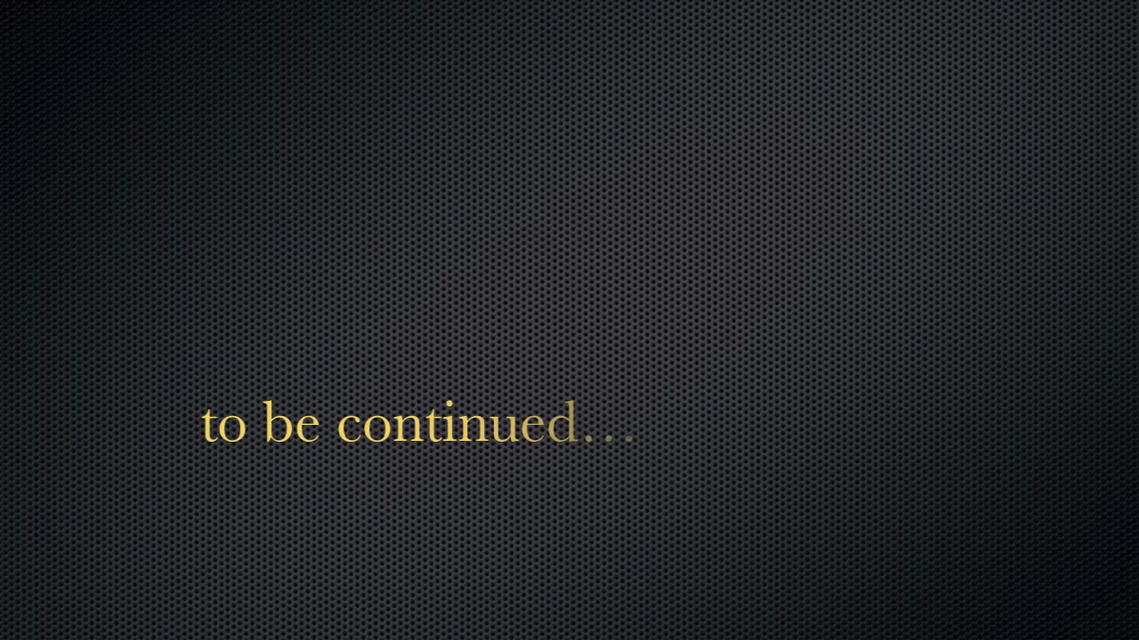